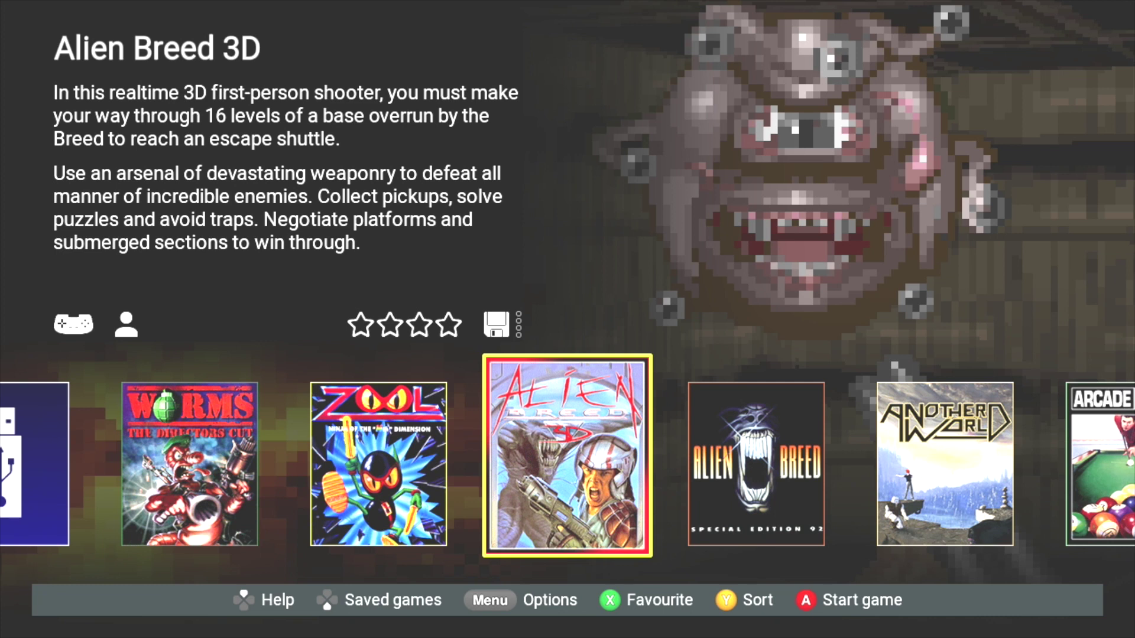
- Move the carousel past Zool to the USB Media Access tile and open Media select
{"action": "key", "text": "Left"}
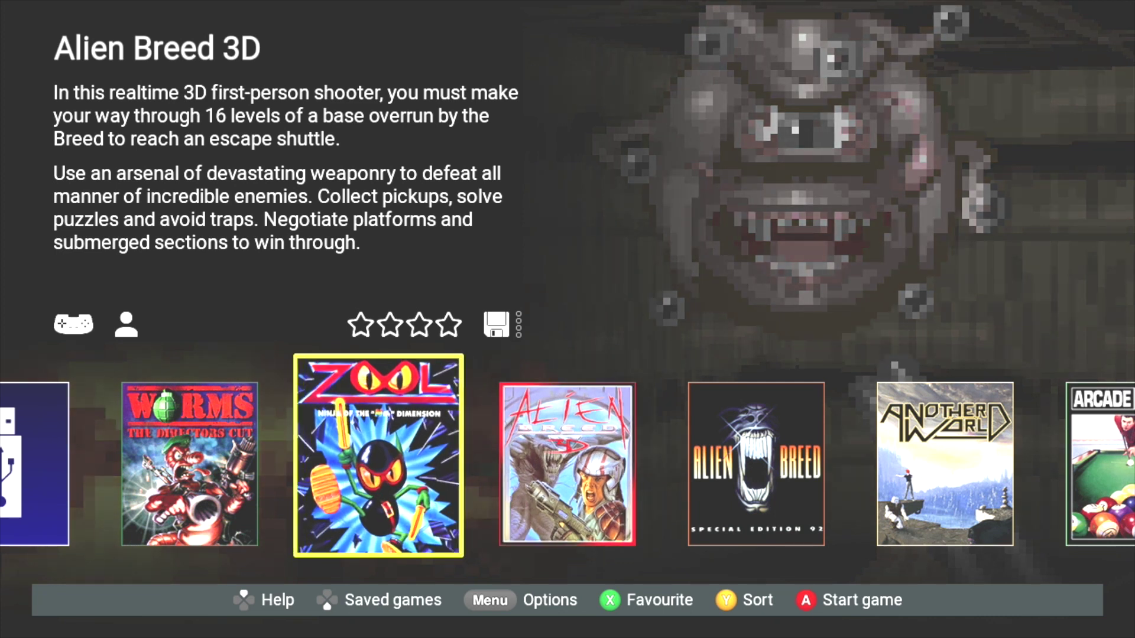
{"action": "key", "text": "Left"}
{"action": "key", "text": "Left"}
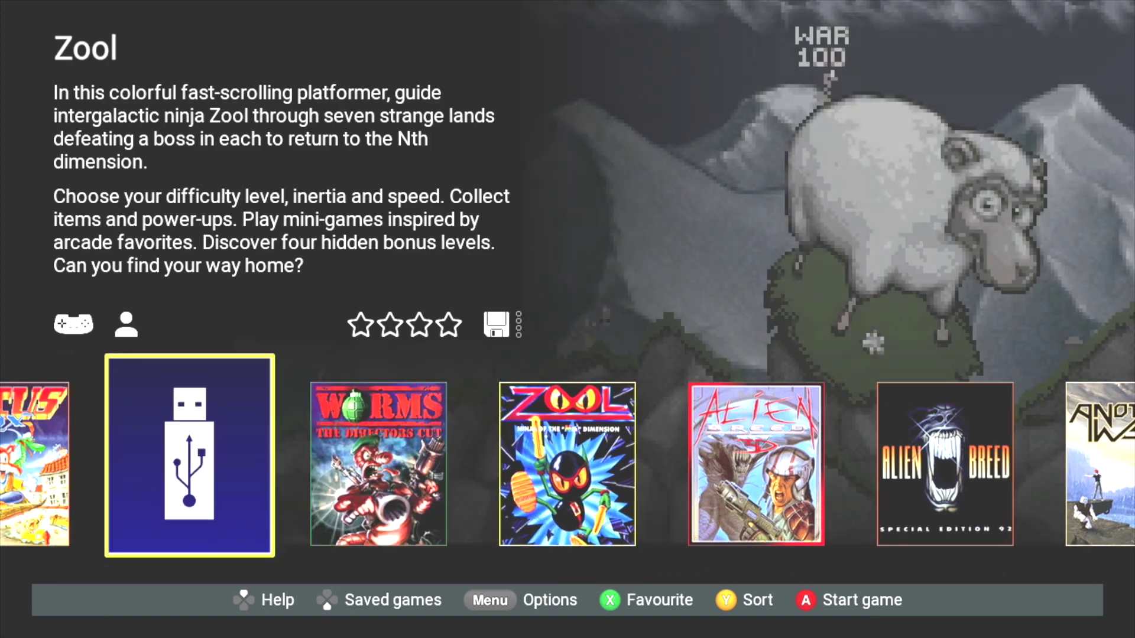
{"action": "key", "text": "Return"}
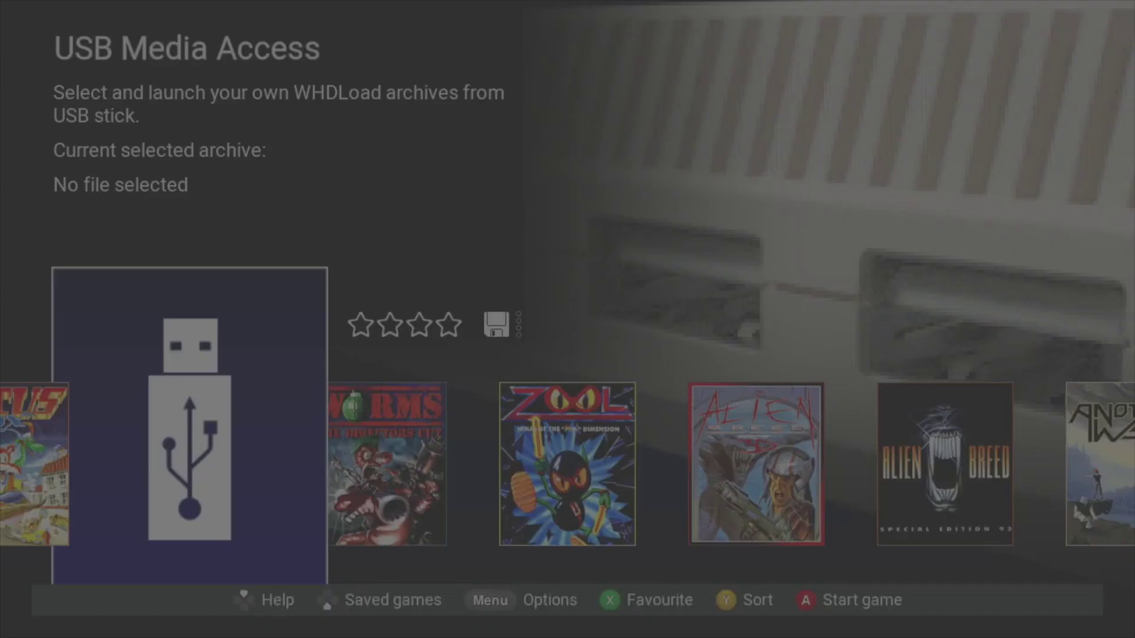
- Go down to the Pandory folder on the USB stick and open it
{"action": "key", "text": "Down"}
{"action": "key", "text": "Down"}
{"action": "key", "text": "Down"}
{"action": "key", "text": "Down"}
{"action": "key", "text": "Down"}
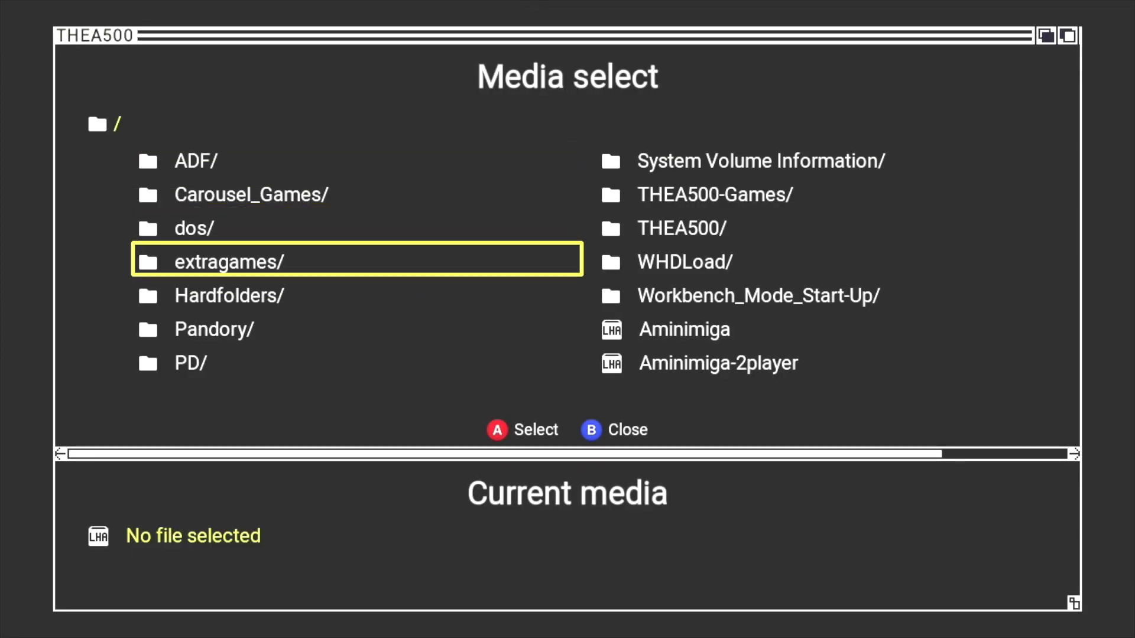
{"action": "key", "text": "Return"}
{"action": "key", "text": "Return"}
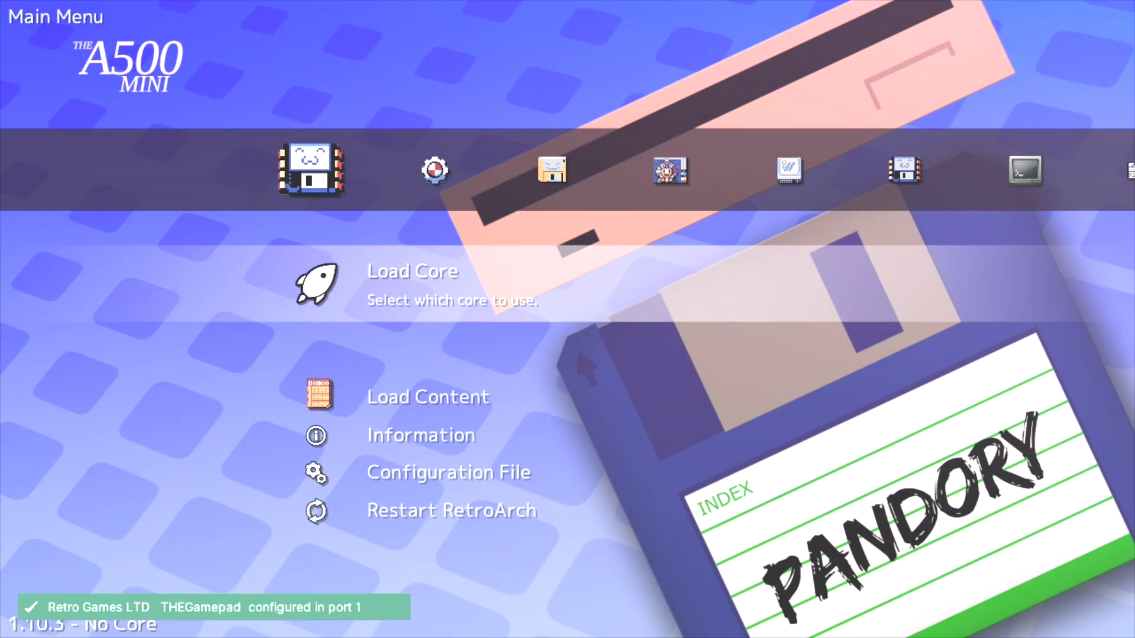
- Pick DOS (DOSBox) from the Load Core list and load it
{"action": "key", "text": "Return"}
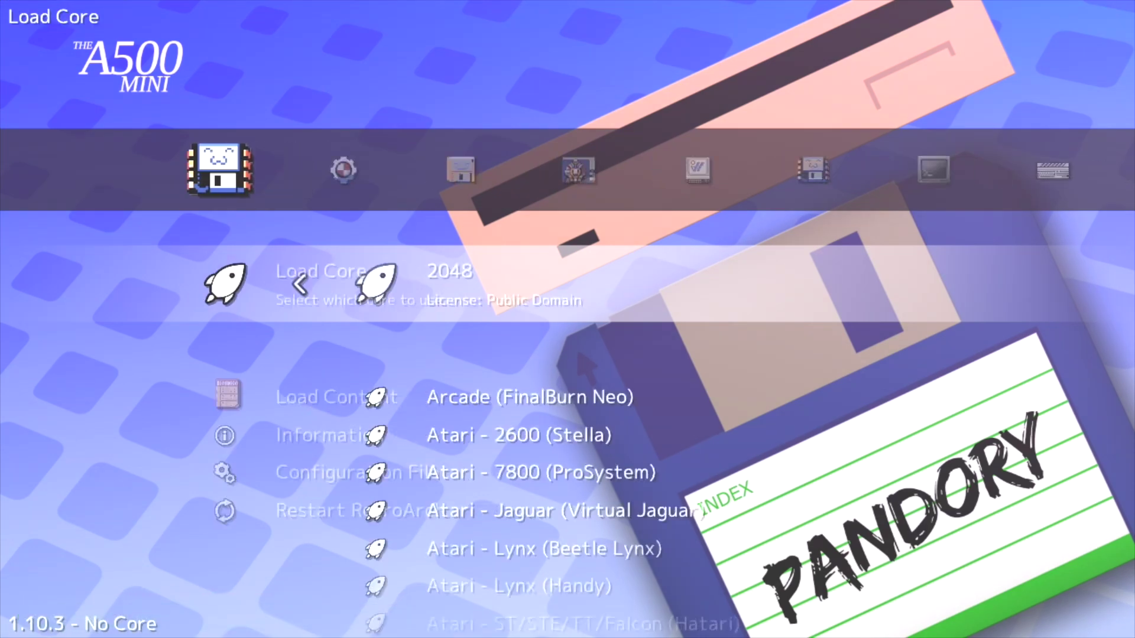
{"action": "key", "text": "Down"}
{"action": "key", "text": "Down"}
{"action": "key", "text": "Down"}
{"action": "key", "text": "Down"}
{"action": "key", "text": "Down"}
{"action": "key", "text": "Down"}
{"action": "key", "text": "Down"}
{"action": "key", "text": "Down"}
{"action": "key", "text": "Down"}
{"action": "key", "text": "Down"}
{"action": "key", "text": "Down"}
{"action": "key", "text": "Down"}
{"action": "key", "text": "Down"}
{"action": "key", "text": "Down"}
{"action": "key", "text": "Down"}
{"action": "key", "text": "Down"}
{"action": "key", "text": "Down"}
{"action": "key", "text": "Down"}
{"action": "key", "text": "Down"}
{"action": "key", "text": "Down"}
{"action": "key", "text": "Down"}
{"action": "key", "text": "Down"}
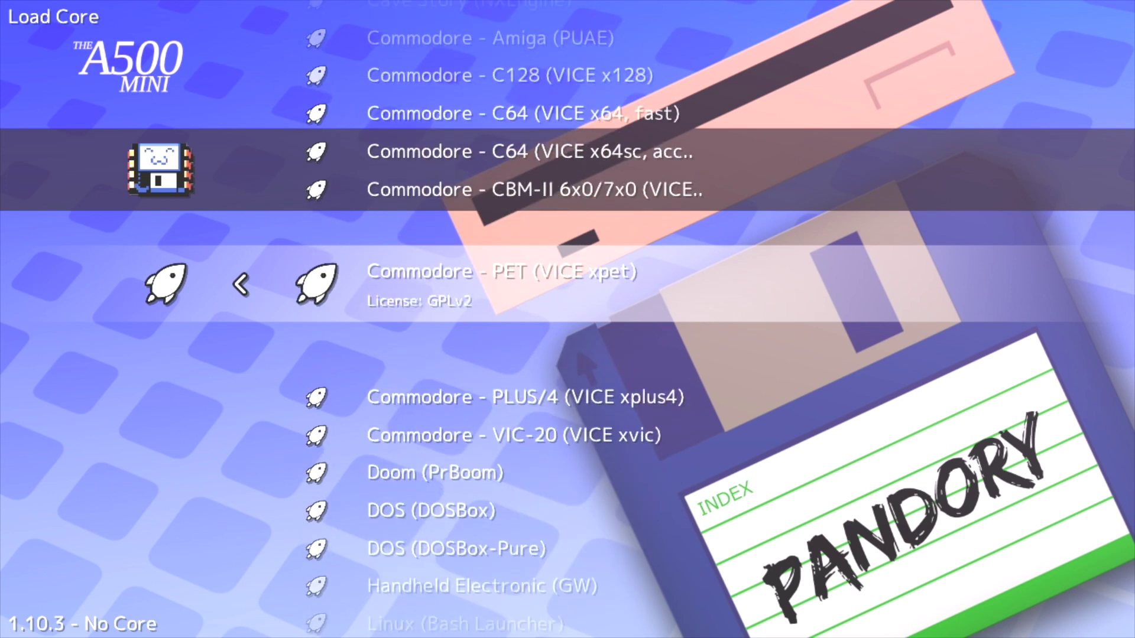
{"action": "key", "text": "Up"}
{"action": "key", "text": "Up"}
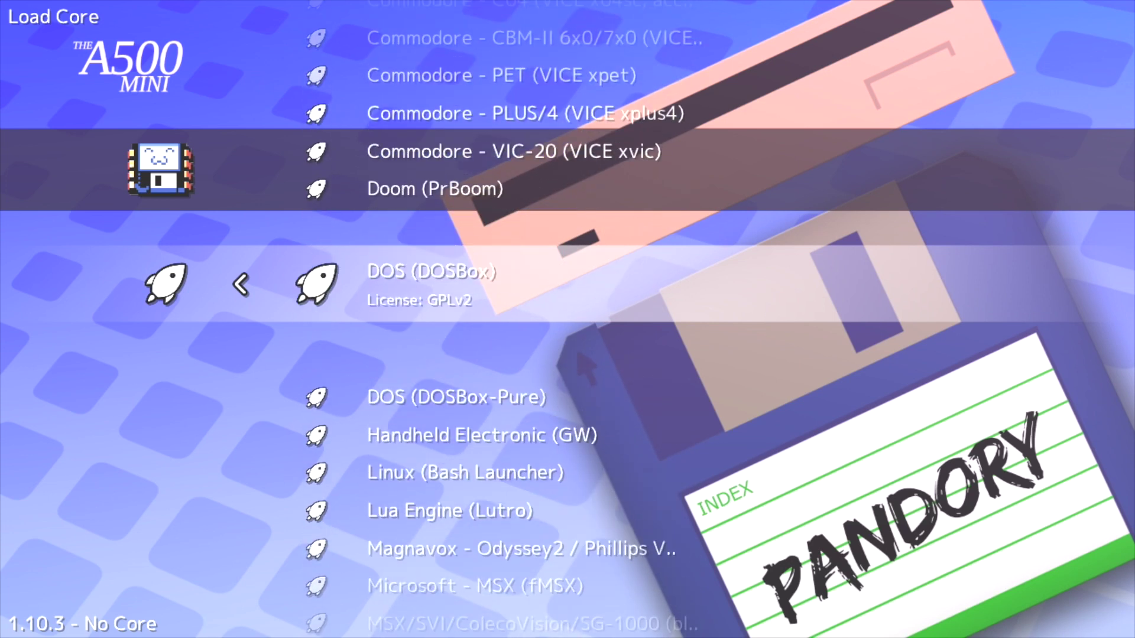
{"action": "key", "text": "Return"}
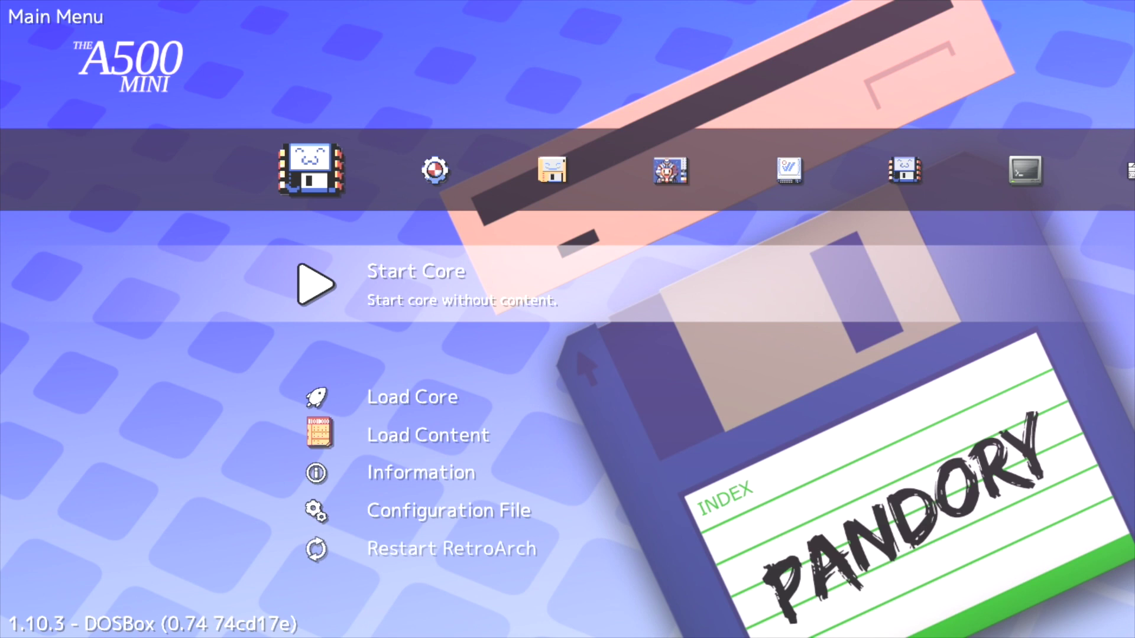
- Start the DOSBox core and mount /mnt/dos as drive C
{"action": "key", "text": "Return"}
{"action": "type", "text": "m"}
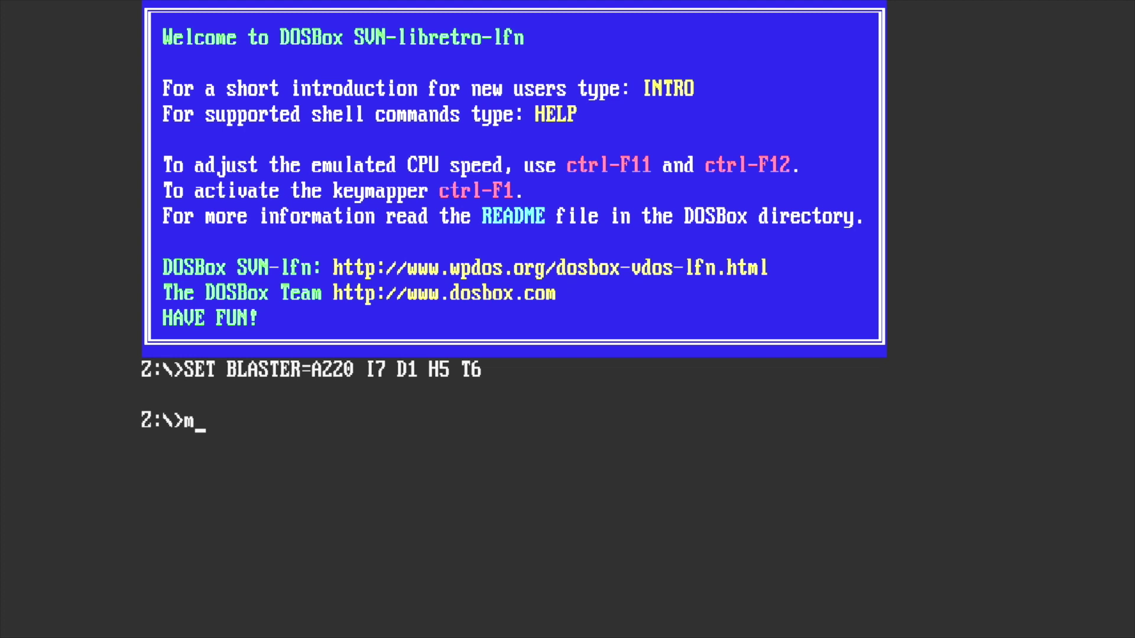
{"action": "type", "text": "ount c"}
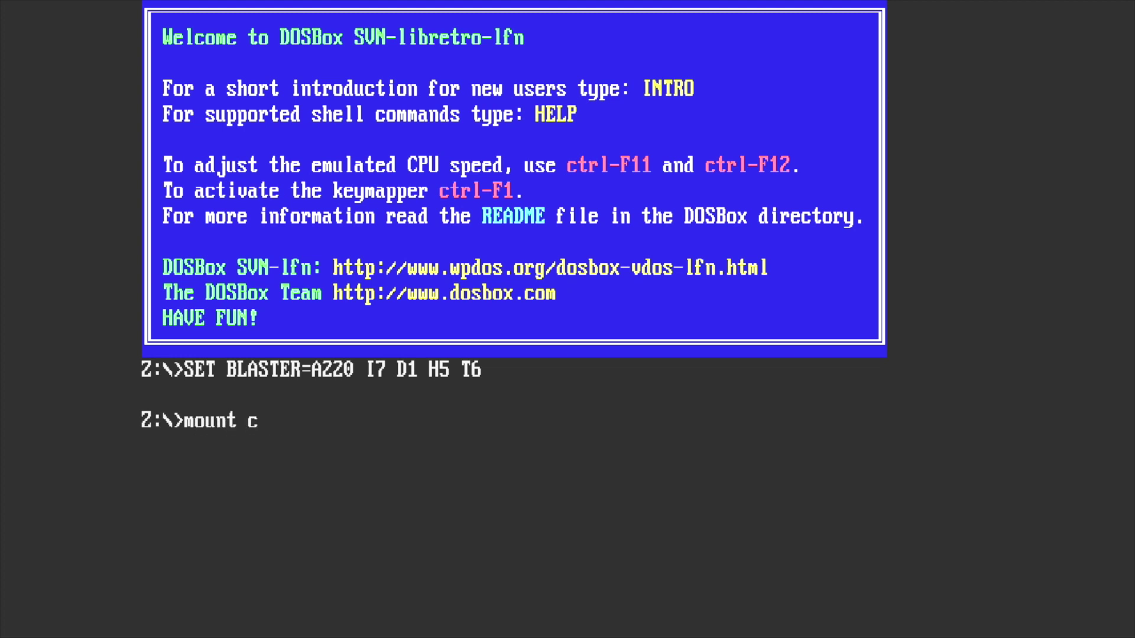
{"action": "type", "text": " /mnt/dos"}
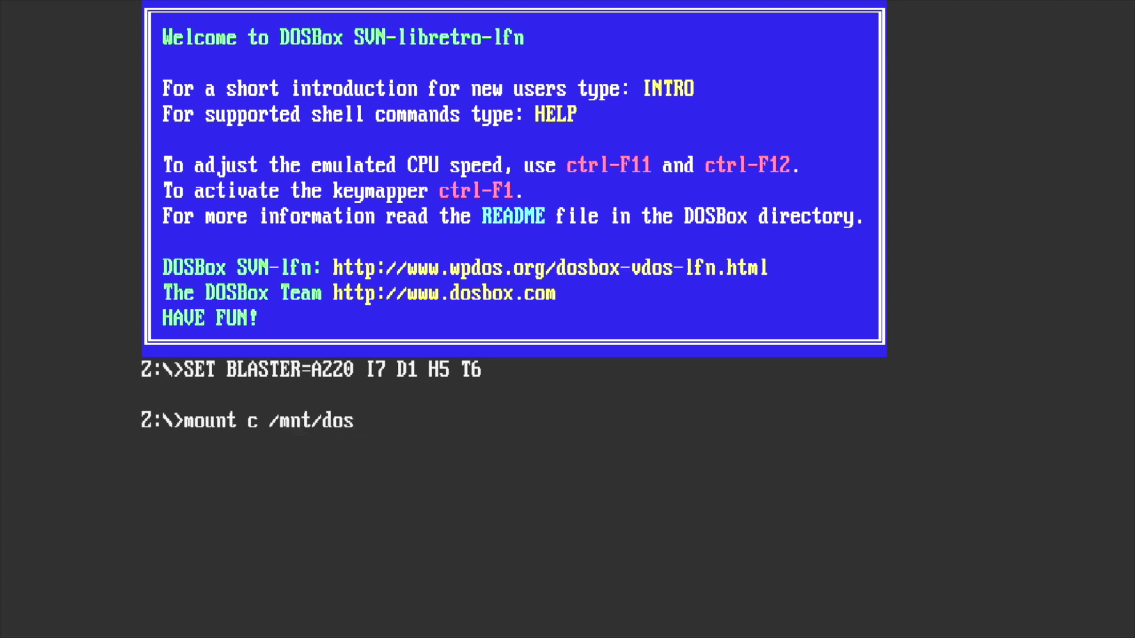
{"action": "key", "text": "Return"}
- Switch to C:, change into the WINDOWS directory and run win
{"action": "type", "text": "c"}
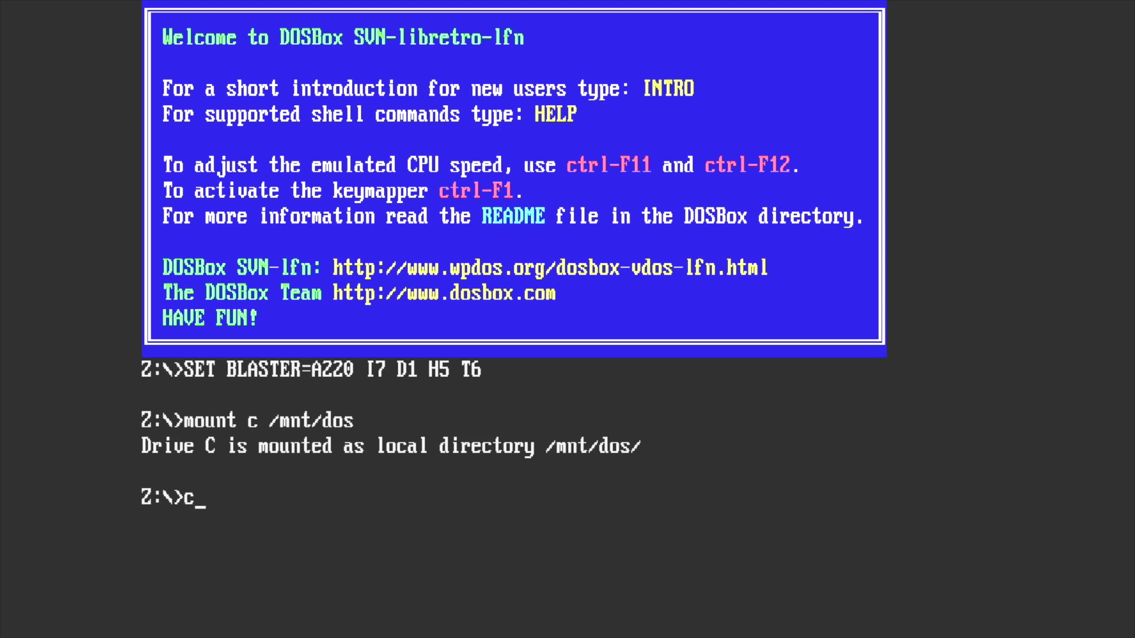
{"action": "type", "text": ":"}
{"action": "key", "text": "Return"}
{"action": "type", "text": "cd windows"}
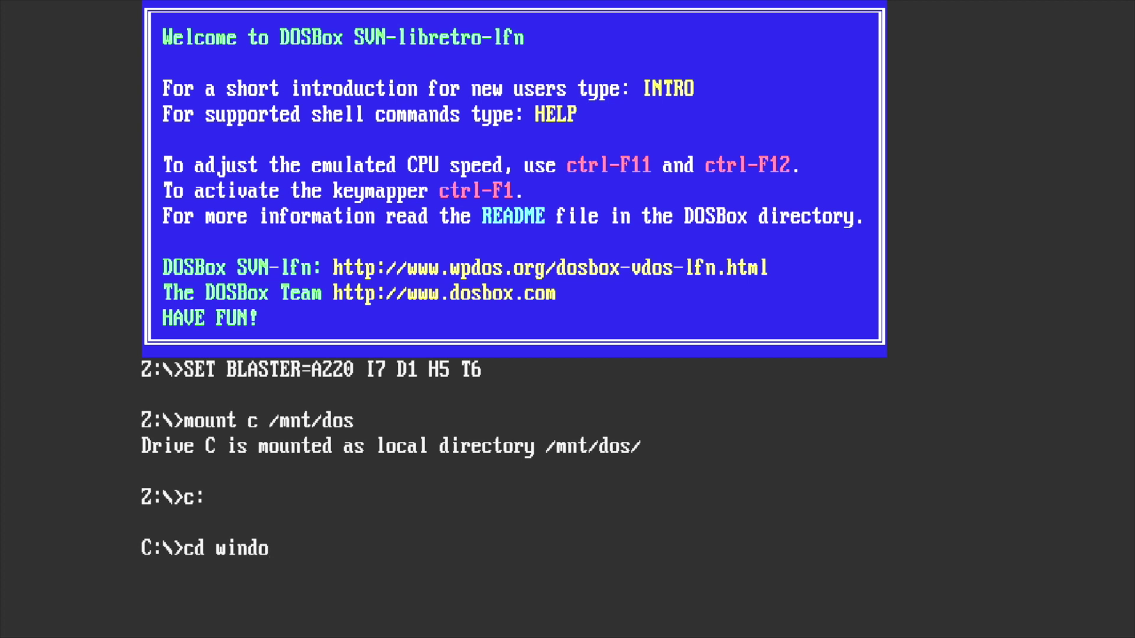
{"action": "key", "text": "Return"}
{"action": "type", "text": "win"}
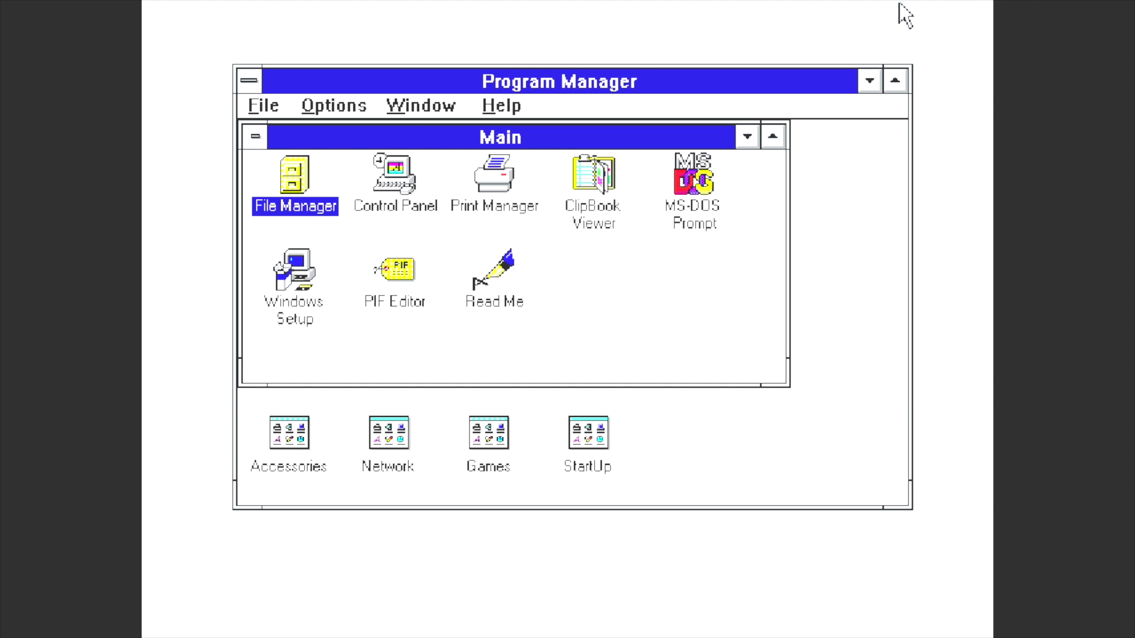
- Maximize Program Manager and open the Accessories group, moving it below Main
{"action": "left_click", "coordinate": [895, 81]}
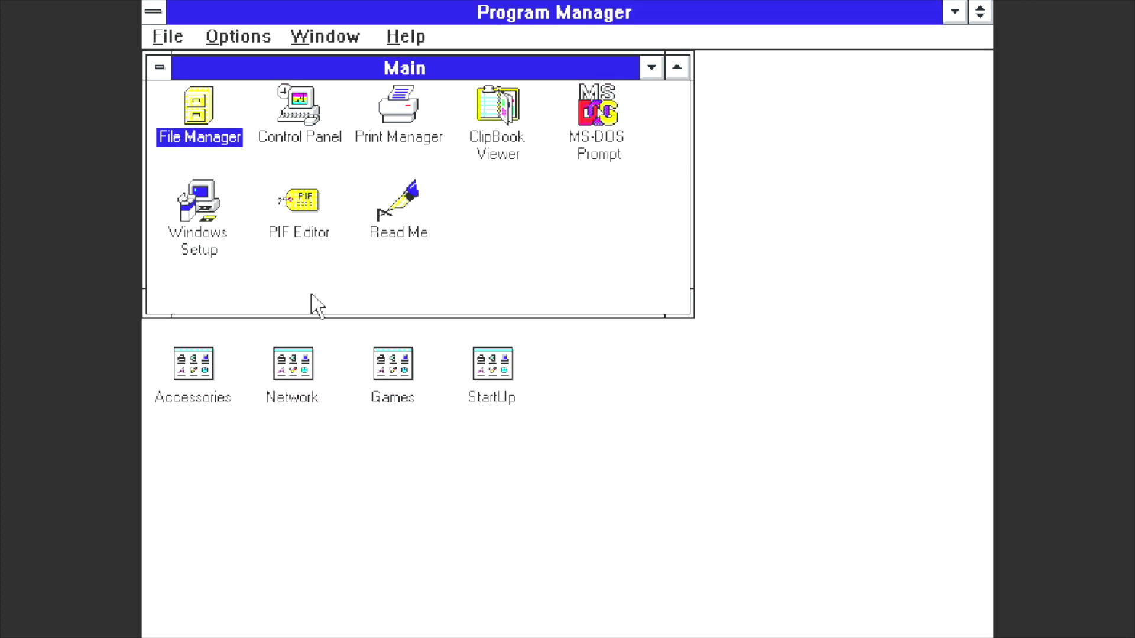
{"action": "double_click", "coordinate": [208, 400]}
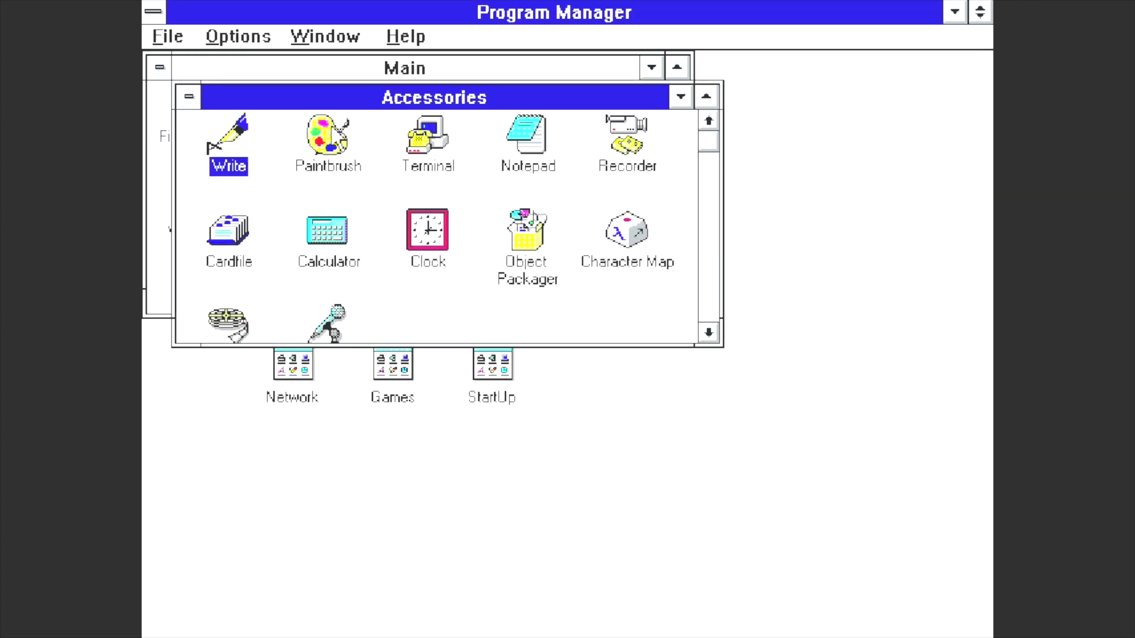
{"action": "left_click_drag", "start_coordinate": [367, 98], "coordinate": [525, 417]}
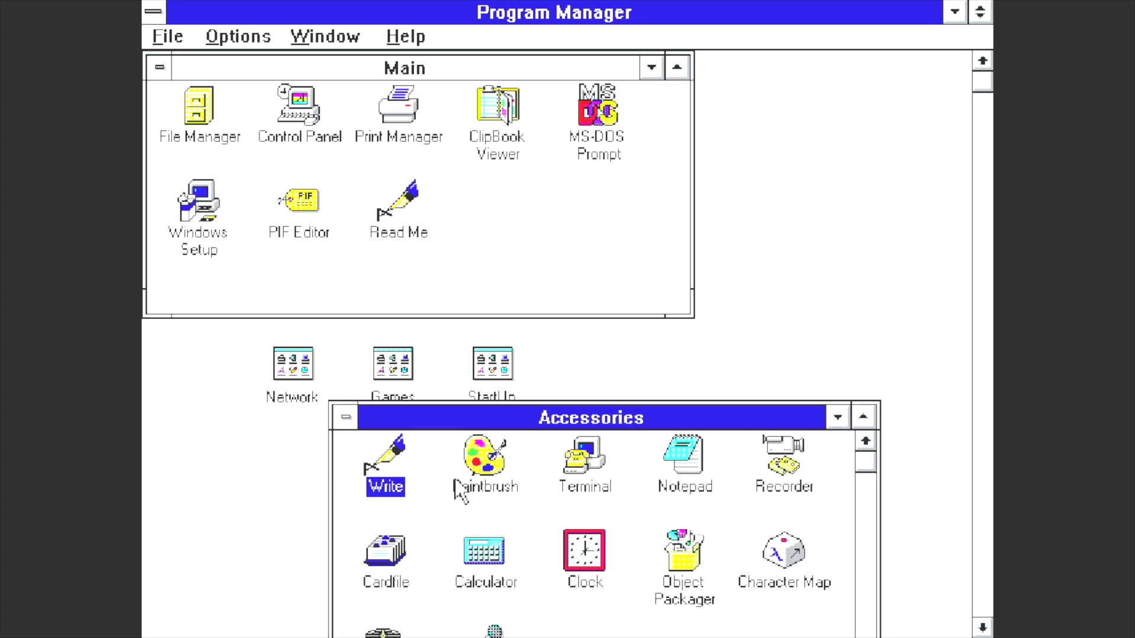
- Briefly open and close Calculator, then launch Paintbrush from Accessories
{"action": "double_click", "coordinate": [479, 559]}
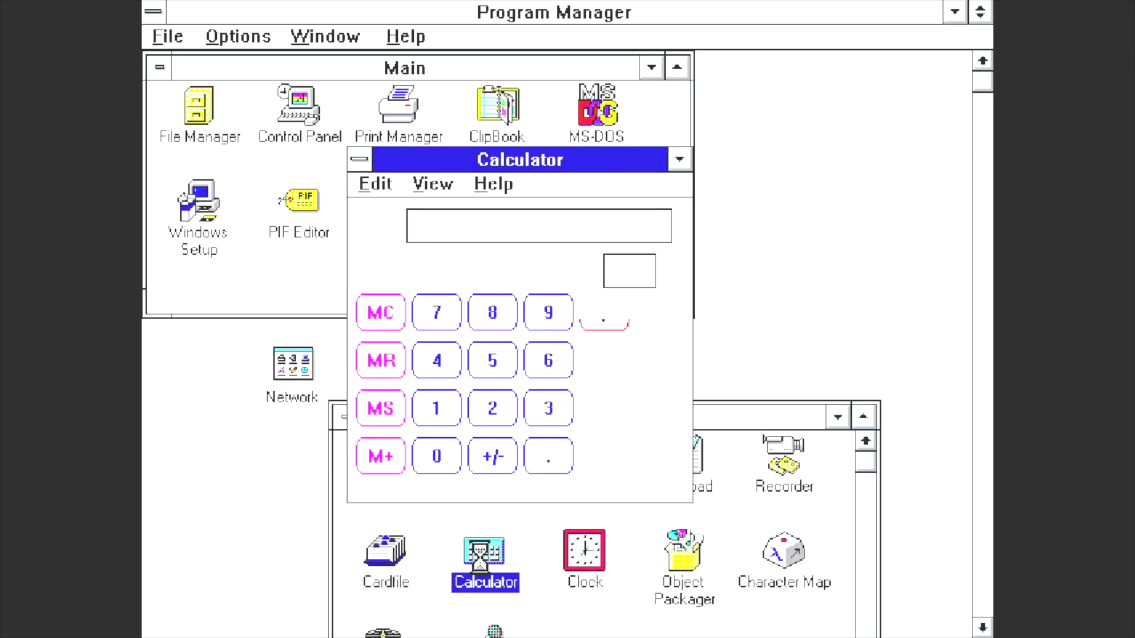
{"action": "double_click", "coordinate": [354, 156]}
{"action": "double_click", "coordinate": [484, 461]}
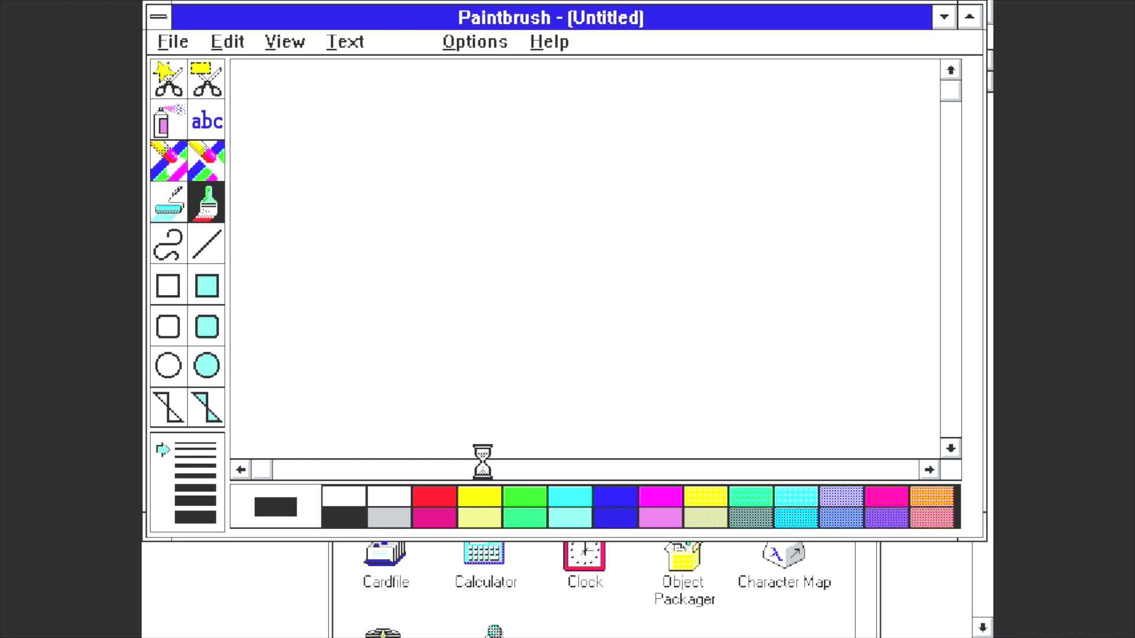
- Scribble a black loop and the letters 'ni' freehand on the canvas
{"action": "mouse_move", "coordinate": [473, 208]}
{"action": "left_mouse_down"}
{"action": "mouse_move", "coordinate": [572, 190]}
{"action": "mouse_move", "coordinate": [591, 293]}
{"action": "left_mouse_up"}
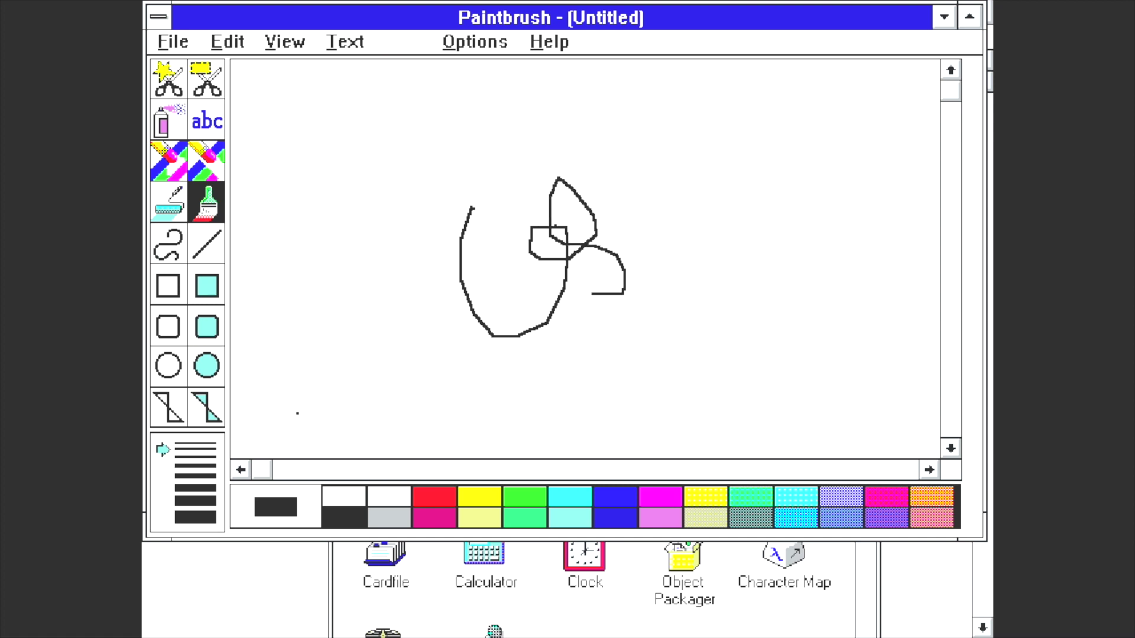
{"action": "left_click_drag", "start_coordinate": [290, 126], "coordinate": [362, 268]}
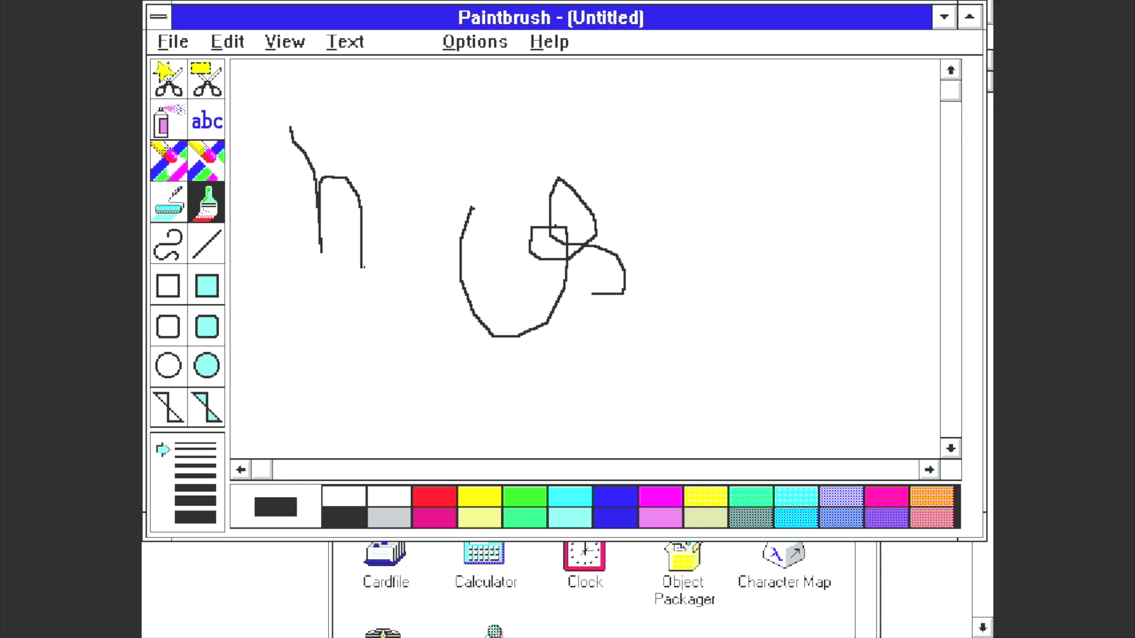
{"action": "left_click_drag", "start_coordinate": [396, 209], "coordinate": [396, 274]}
{"action": "left_click_drag", "start_coordinate": [386, 124], "coordinate": [385, 155]}
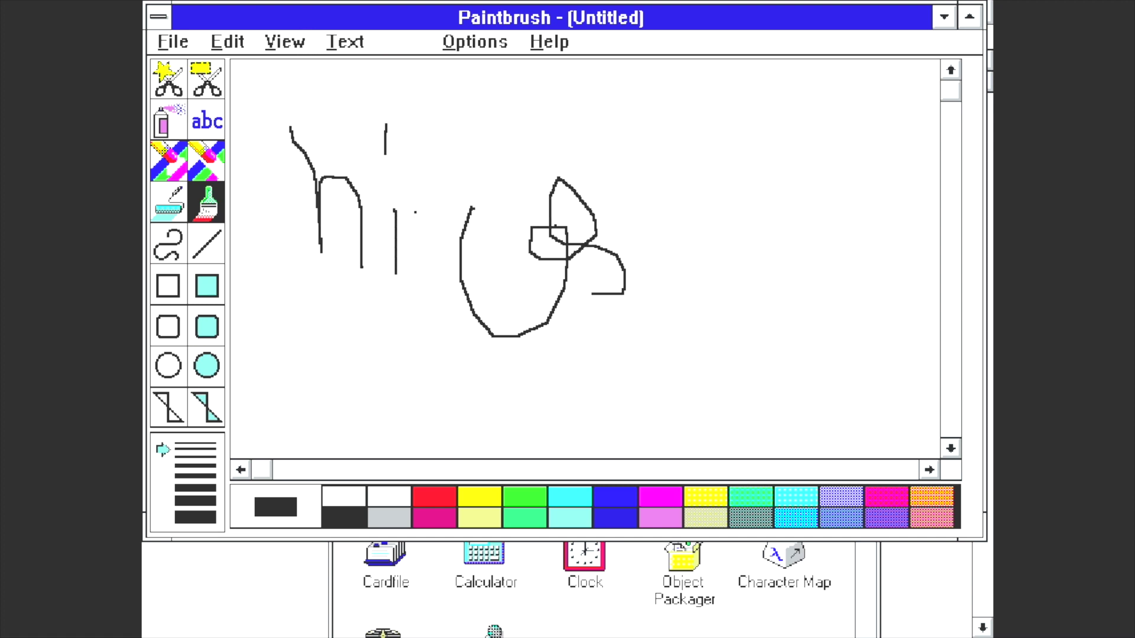
- Letter 'AMIGA' in red below, then start a new drawing via File > New
{"action": "left_click", "coordinate": [421, 497]}
{"action": "mouse_move", "coordinate": [351, 362]}
{"action": "left_mouse_down"}
{"action": "mouse_move", "coordinate": [351, 343]}
{"action": "mouse_move", "coordinate": [384, 455]}
{"action": "left_mouse_up"}
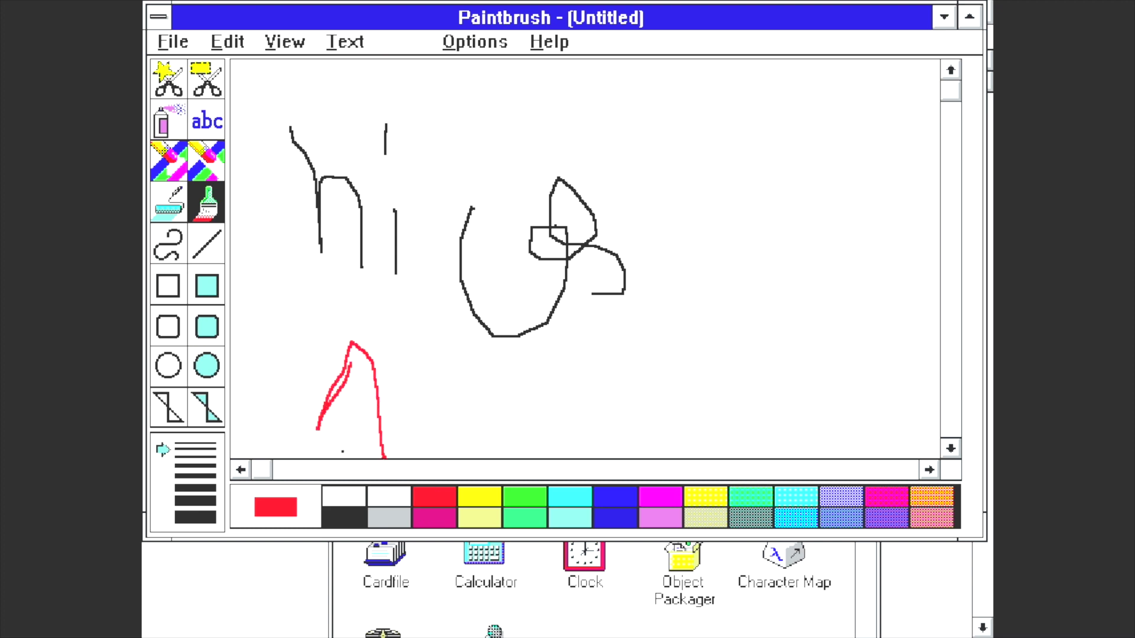
{"action": "left_click_drag", "start_coordinate": [323, 403], "coordinate": [385, 394]}
{"action": "mouse_move", "coordinate": [430, 447]}
{"action": "left_mouse_down"}
{"action": "mouse_move", "coordinate": [434, 349]}
{"action": "mouse_move", "coordinate": [479, 425]}
{"action": "left_mouse_up"}
{"action": "left_click_drag", "start_coordinate": [513, 358], "coordinate": [515, 432]}
{"action": "mouse_move", "coordinate": [581, 377]}
{"action": "left_mouse_down"}
{"action": "mouse_move", "coordinate": [528, 444]}
{"action": "mouse_move", "coordinate": [594, 410]}
{"action": "mouse_move", "coordinate": [697, 425]}
{"action": "mouse_move", "coordinate": [702, 436]}
{"action": "left_mouse_up"}
{"action": "left_click_drag", "start_coordinate": [610, 441], "coordinate": [674, 412]}
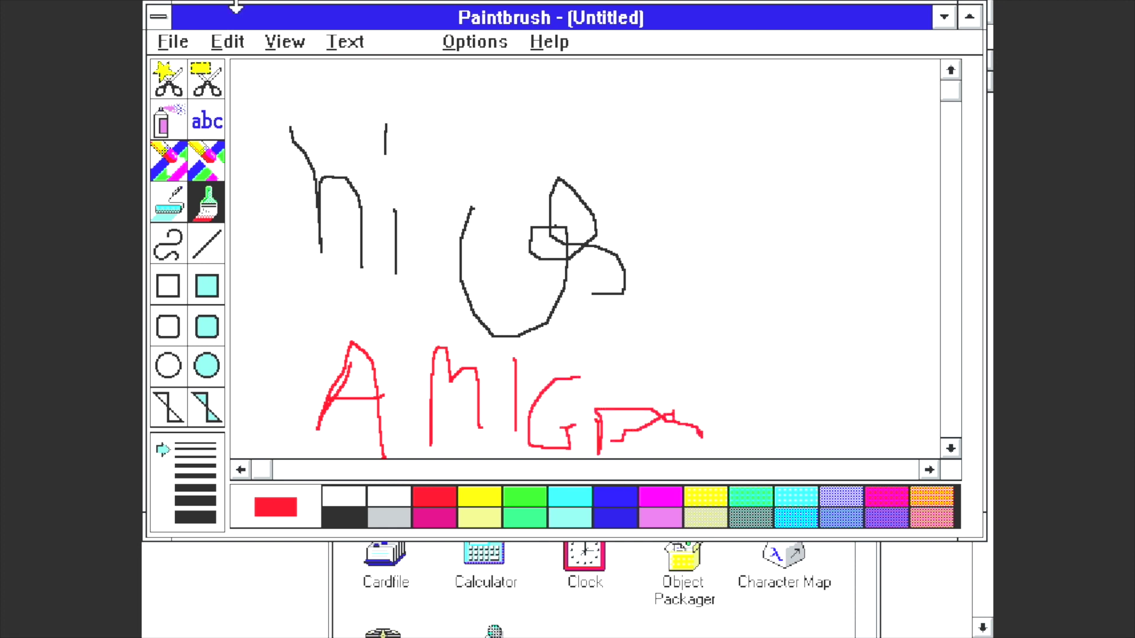
{"action": "left_click", "coordinate": [173, 42]}
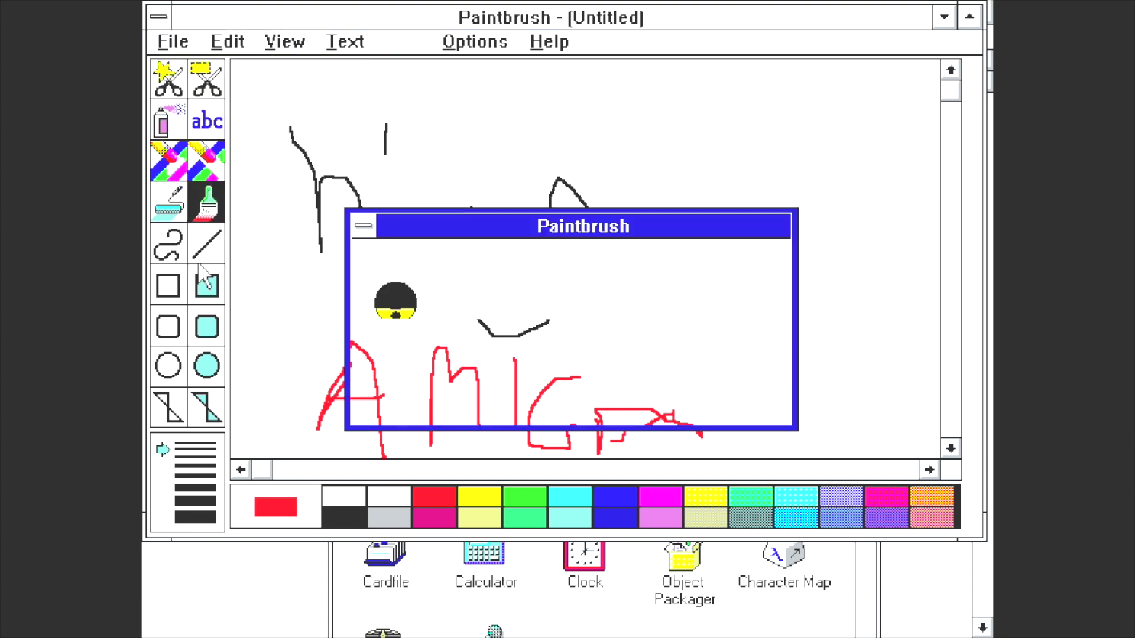
{"action": "key", "text": "Return"}
- Discard the drawing without saving, then open the Games group and start Solitaire
{"action": "left_click", "coordinate": [594, 408]}
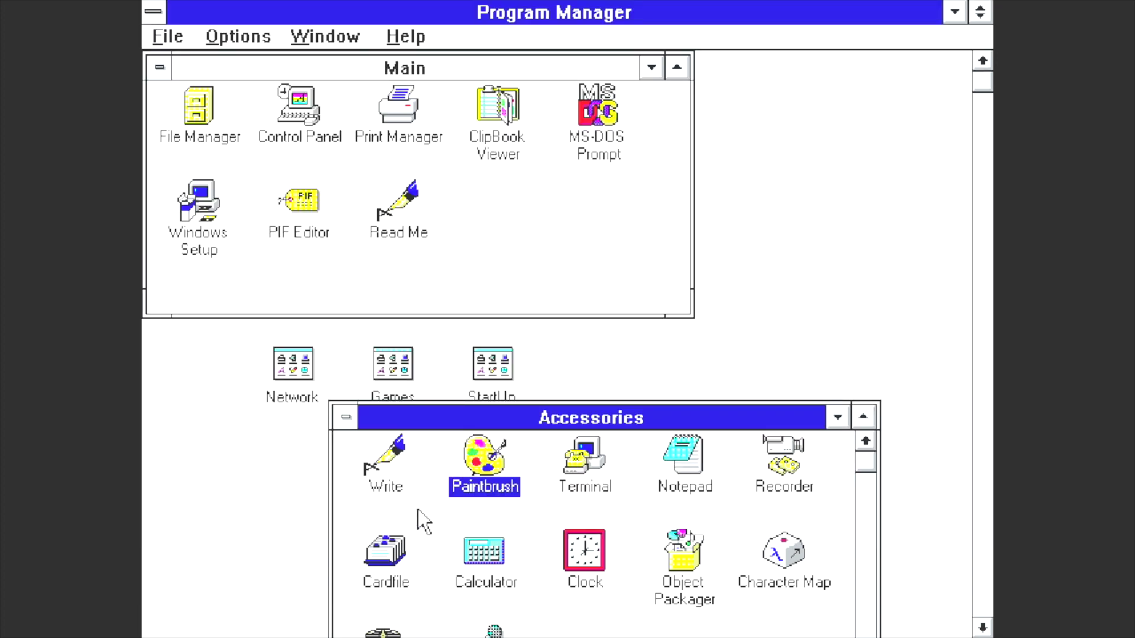
{"action": "left_click", "coordinate": [346, 417]}
{"action": "left_click", "coordinate": [374, 385]}
{"action": "double_click", "coordinate": [393, 369]}
{"action": "double_click", "coordinate": [290, 207]}
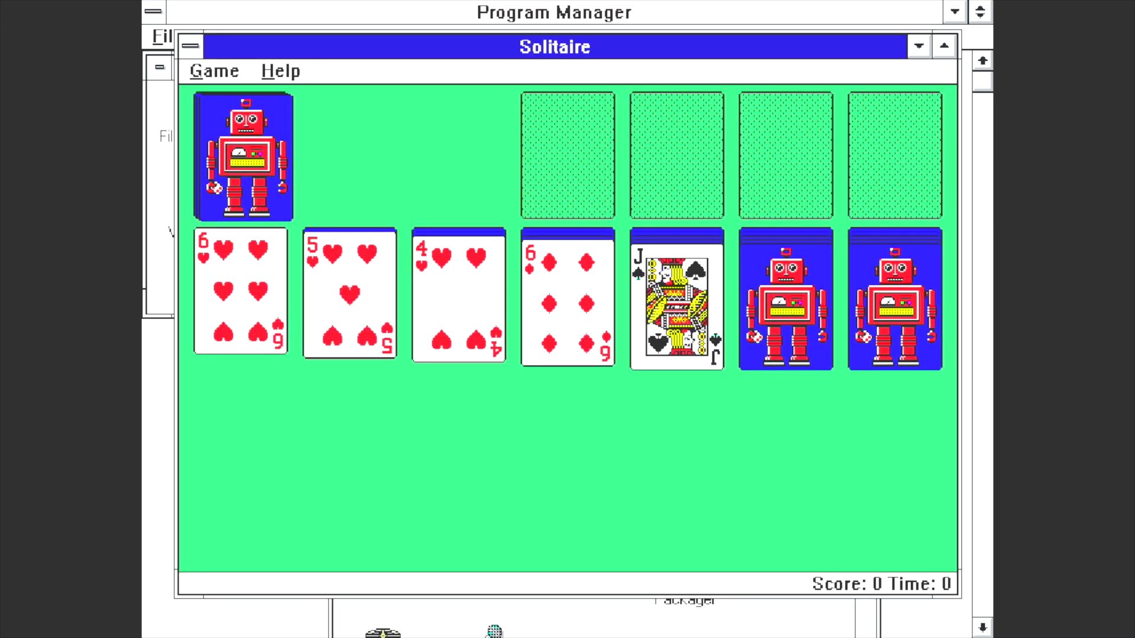
- Change the Solitaire card back to the palm-beach design and deal from the stock
{"action": "left_click", "coordinate": [243, 74]}
{"action": "left_click", "coordinate": [246, 152]}
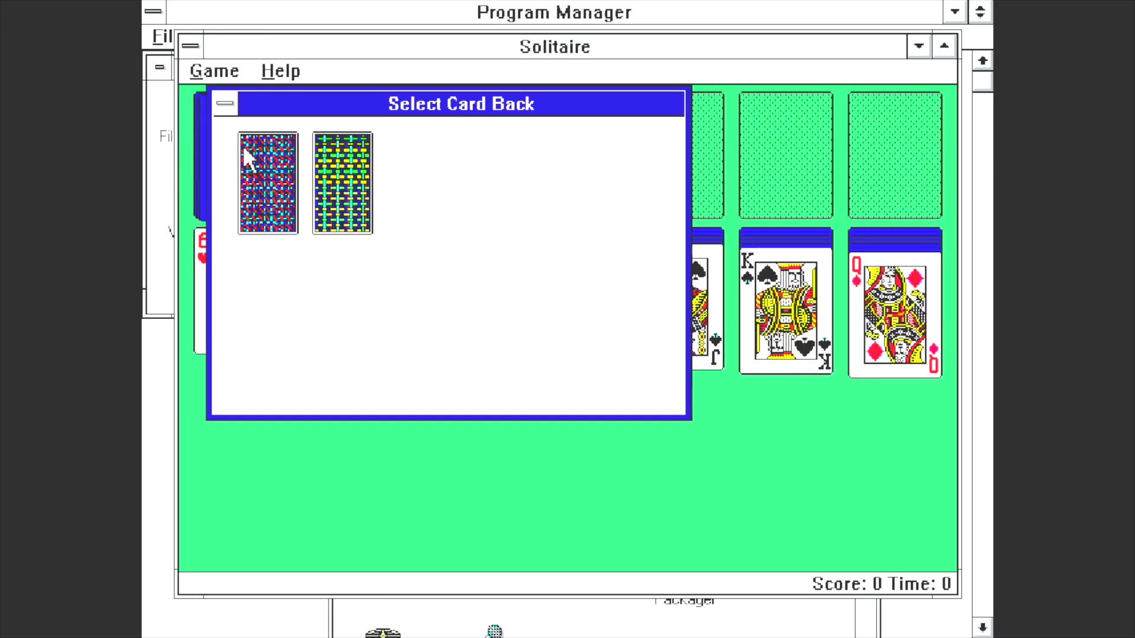
{"action": "left_click", "coordinate": [553, 331]}
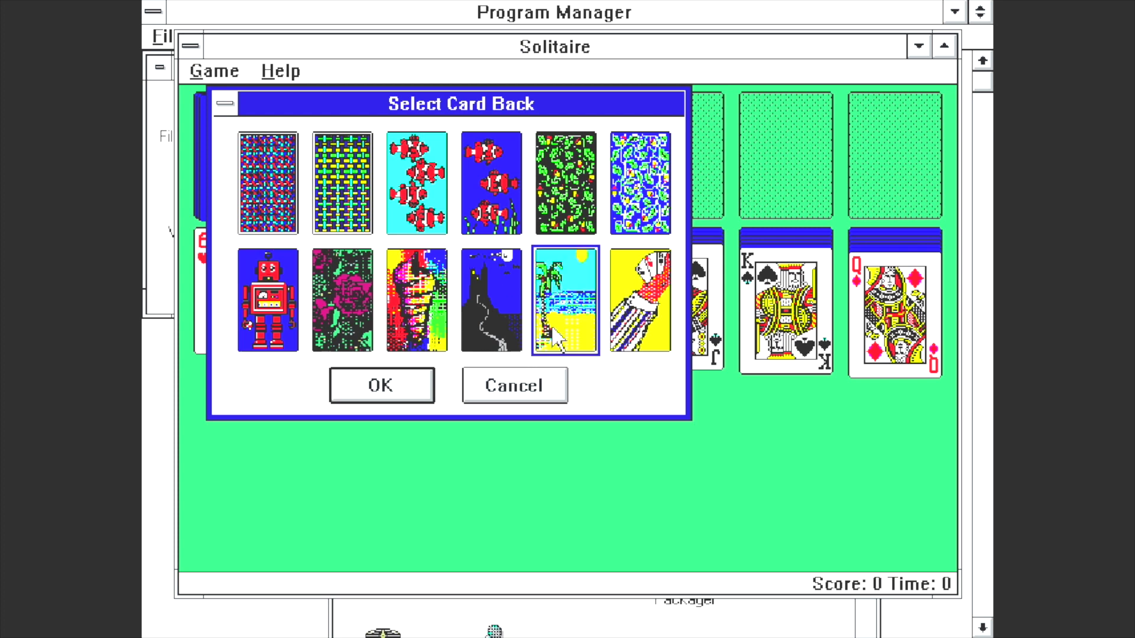
{"action": "left_click", "coordinate": [407, 389]}
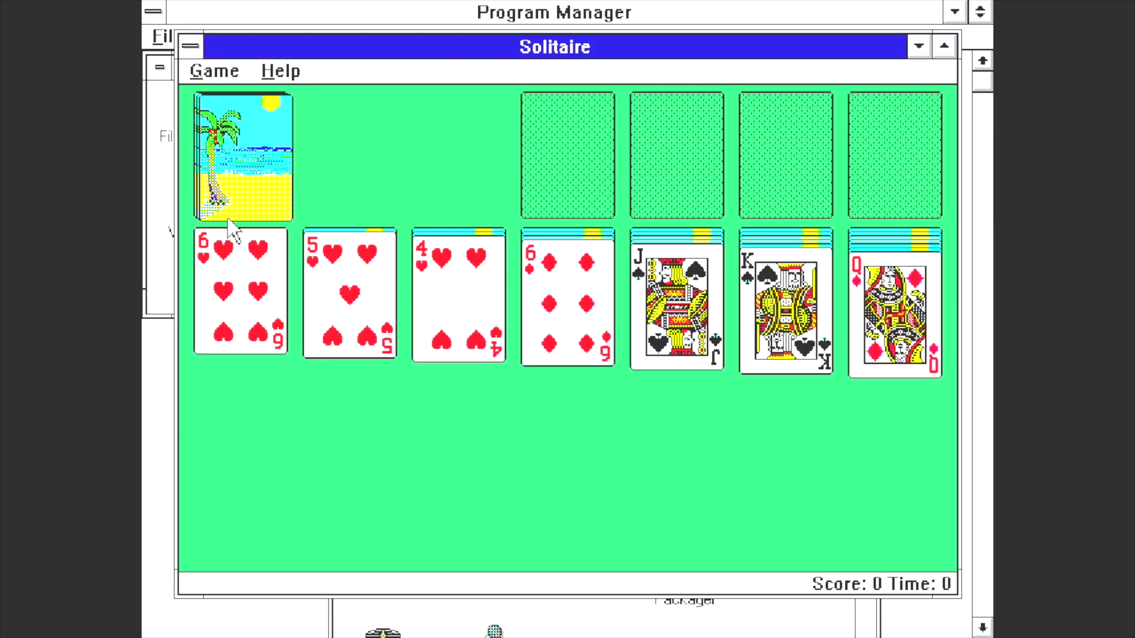
{"action": "left_click", "coordinate": [234, 141]}
- Set Solitaire options to Draw One and start a new deal
{"action": "left_click", "coordinate": [234, 80]}
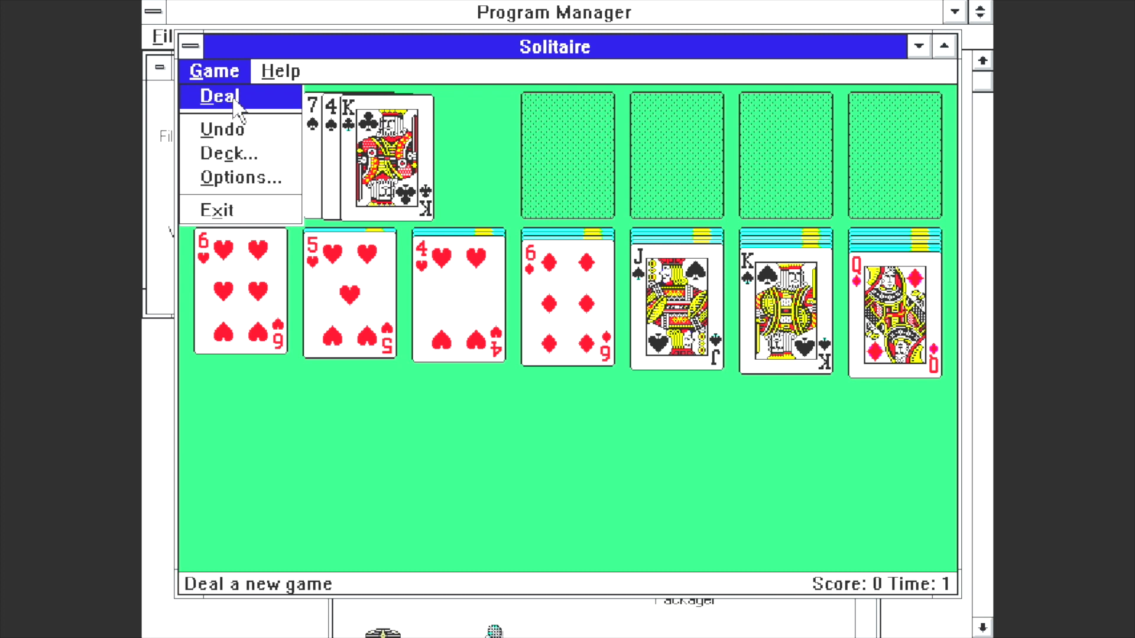
{"action": "left_click", "coordinate": [232, 179]}
{"action": "left_click", "coordinate": [391, 207]}
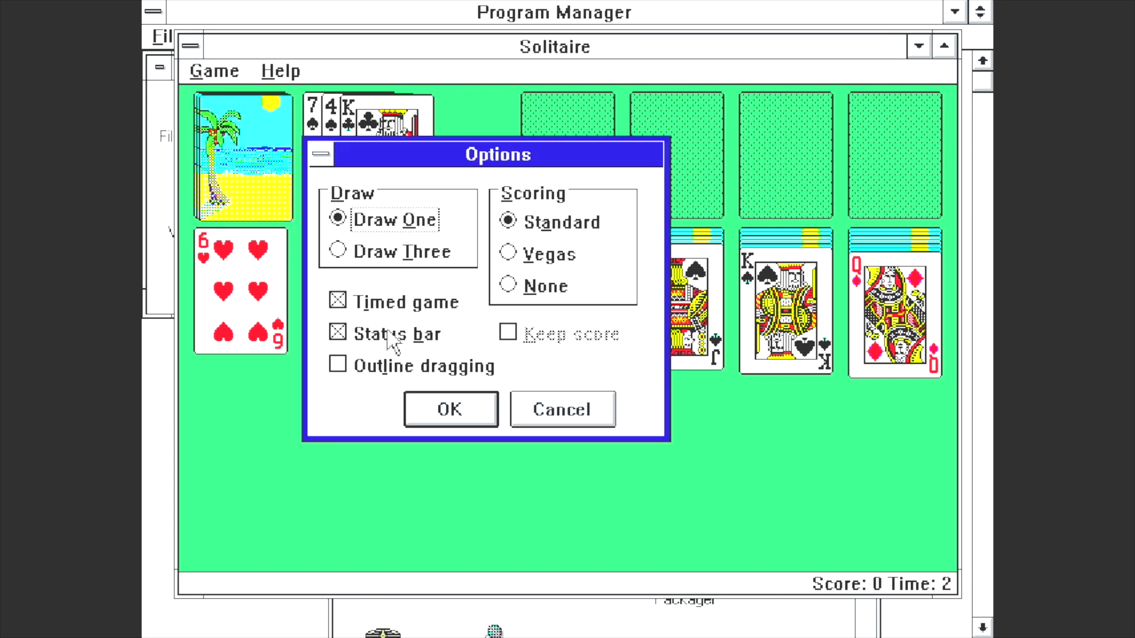
{"action": "left_click", "coordinate": [417, 408]}
- Turn over eight stock cards one at a time, then exit Solitaire
{"action": "left_click", "coordinate": [239, 140]}
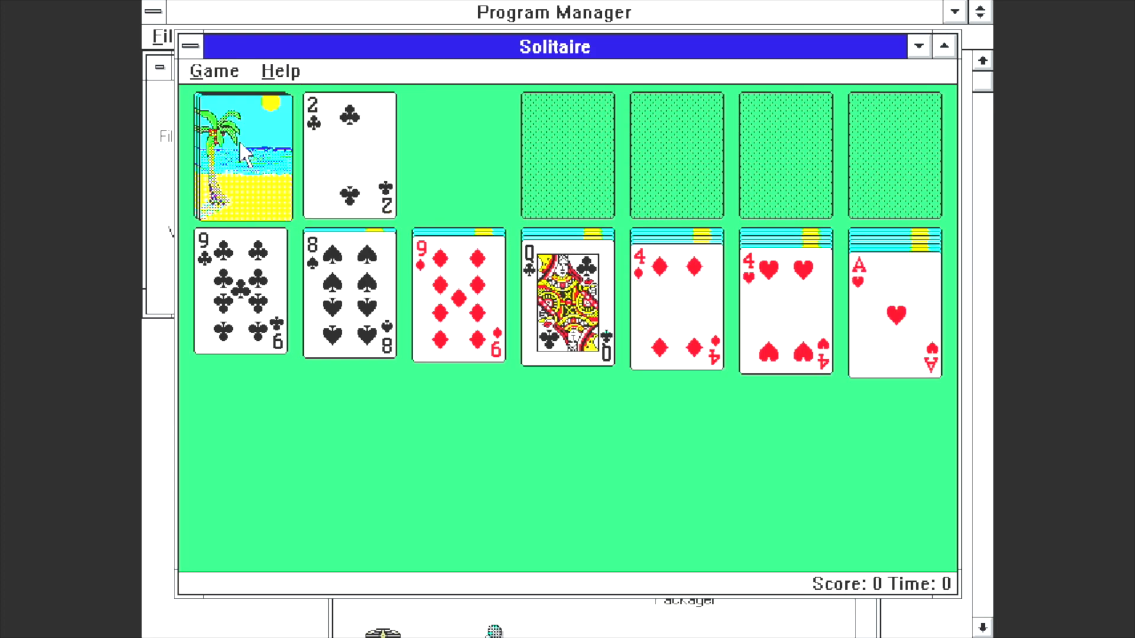
{"action": "left_click", "coordinate": [239, 140]}
{"action": "left_click", "coordinate": [239, 141]}
{"action": "left_click", "coordinate": [240, 145]}
{"action": "left_click", "coordinate": [239, 145]}
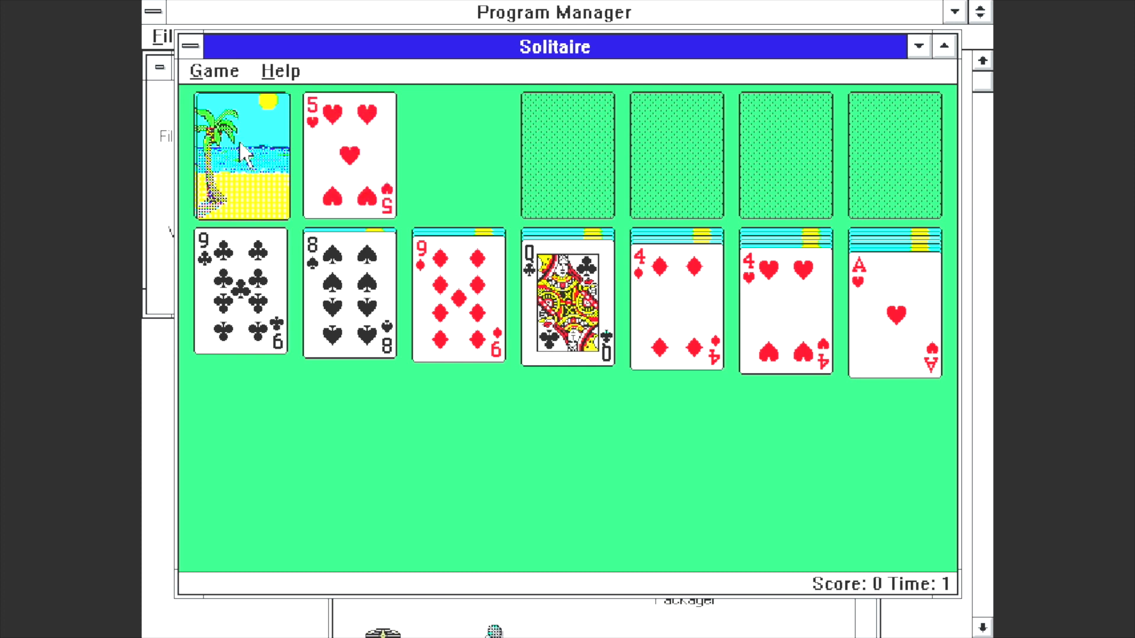
{"action": "left_click", "coordinate": [239, 145]}
{"action": "left_click", "coordinate": [255, 186]}
{"action": "left_click", "coordinate": [260, 195]}
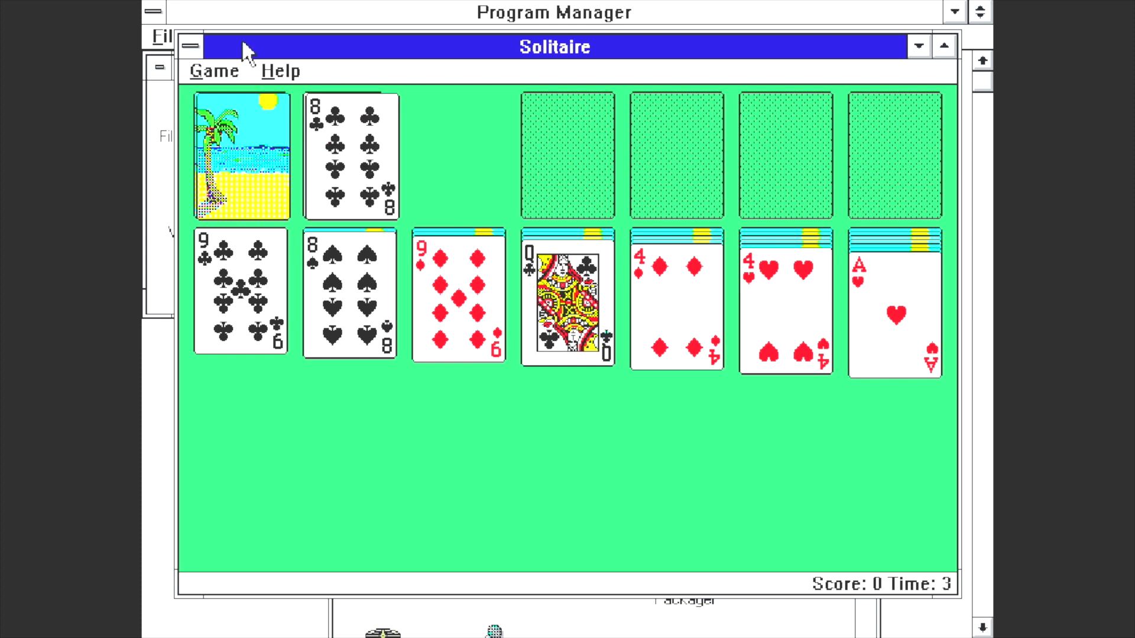
{"action": "left_click", "coordinate": [213, 71]}
{"action": "left_click", "coordinate": [220, 211]}
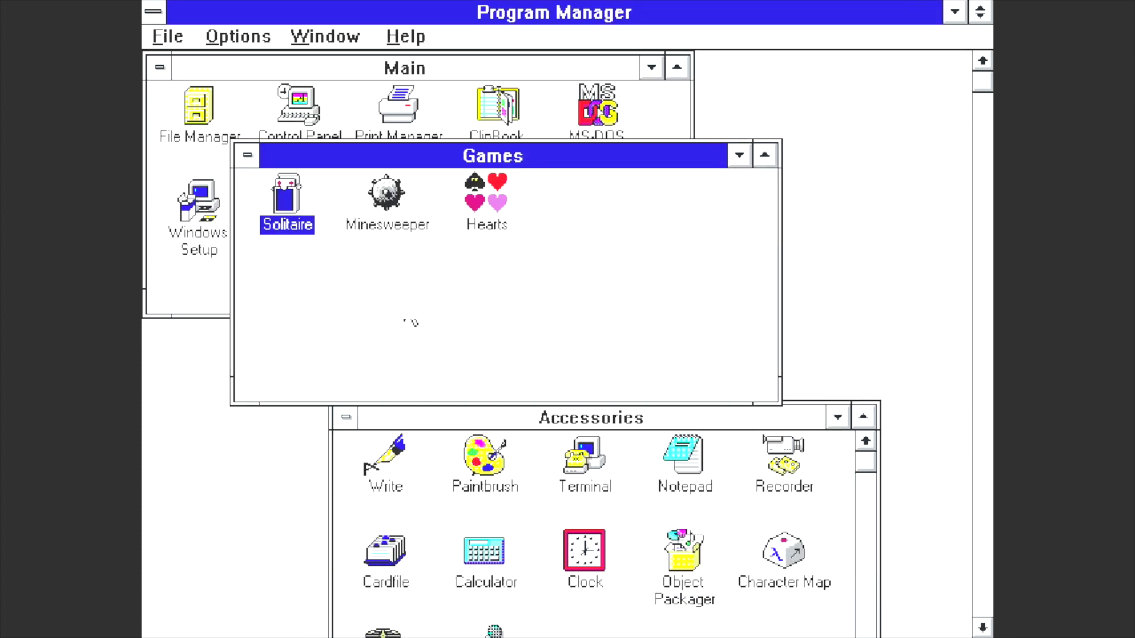
- Play Minesweeper until a mine is hit, then bring up its close commands
{"action": "double_click", "coordinate": [383, 195]}
{"action": "left_click", "coordinate": [362, 274]}
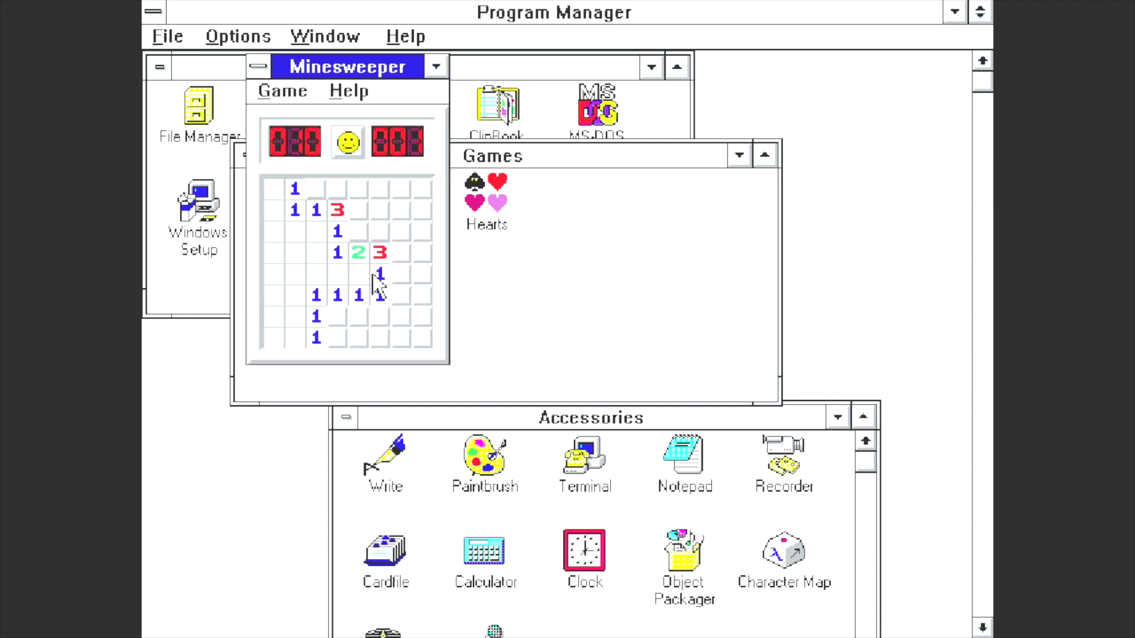
{"action": "left_click", "coordinate": [400, 189]}
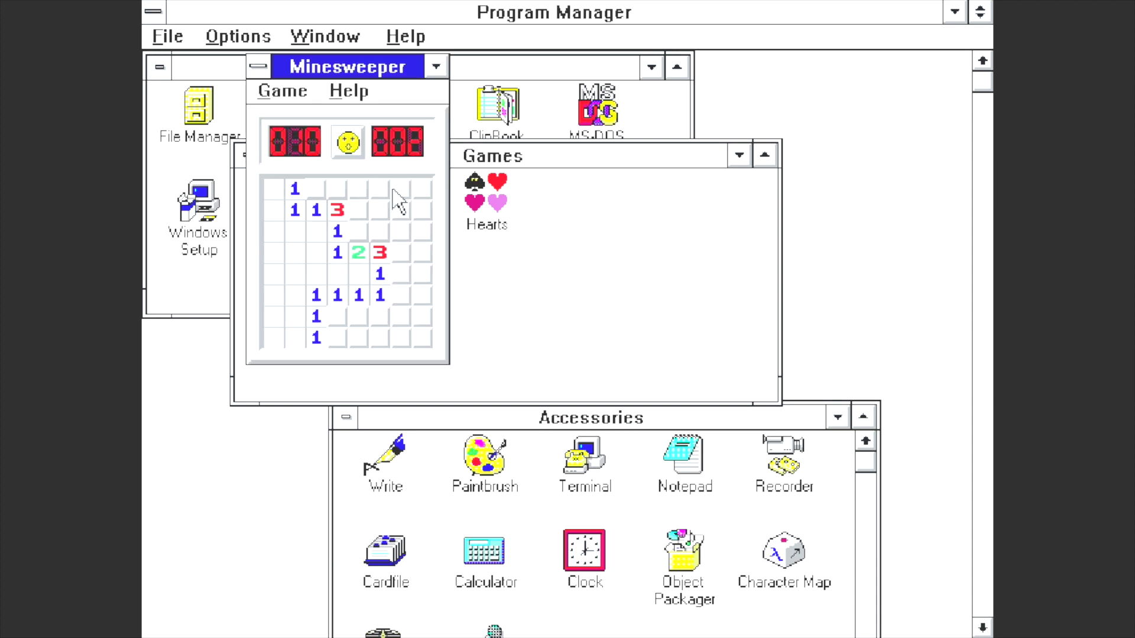
{"action": "left_click", "coordinate": [261, 90]}
{"action": "left_click", "coordinate": [258, 74]}
- Close Minesweeper, then browse C:\ and the Z: DOSBOX drive in File Manager
{"action": "double_click", "coordinate": [259, 69]}
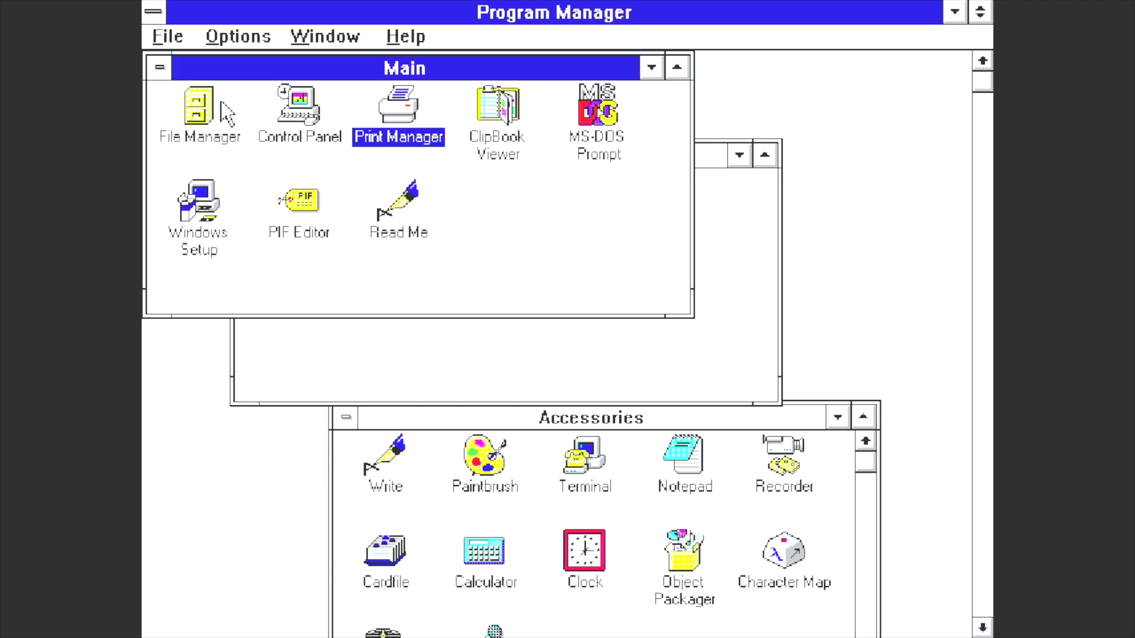
{"action": "double_click", "coordinate": [201, 107]}
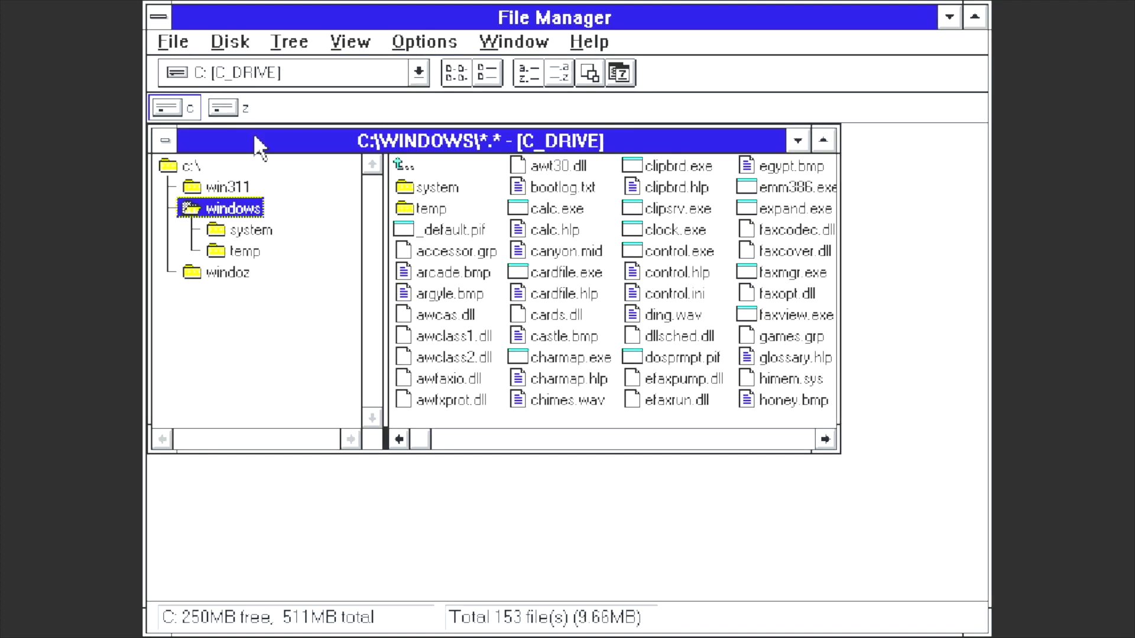
{"action": "left_click", "coordinate": [188, 166]}
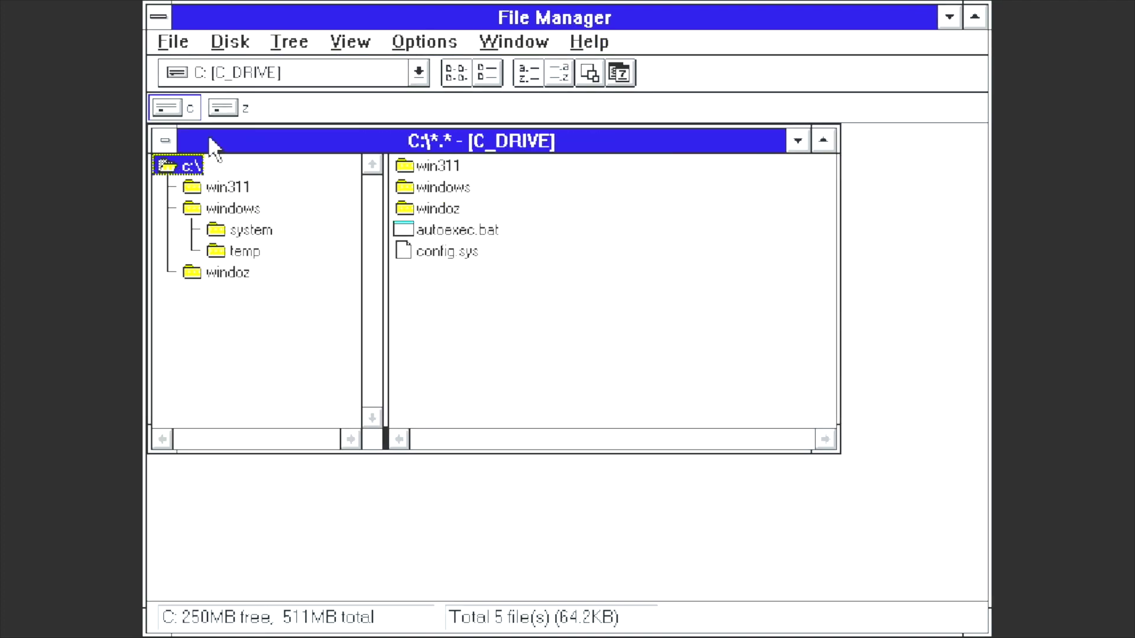
{"action": "key", "text": "ctrl+z"}
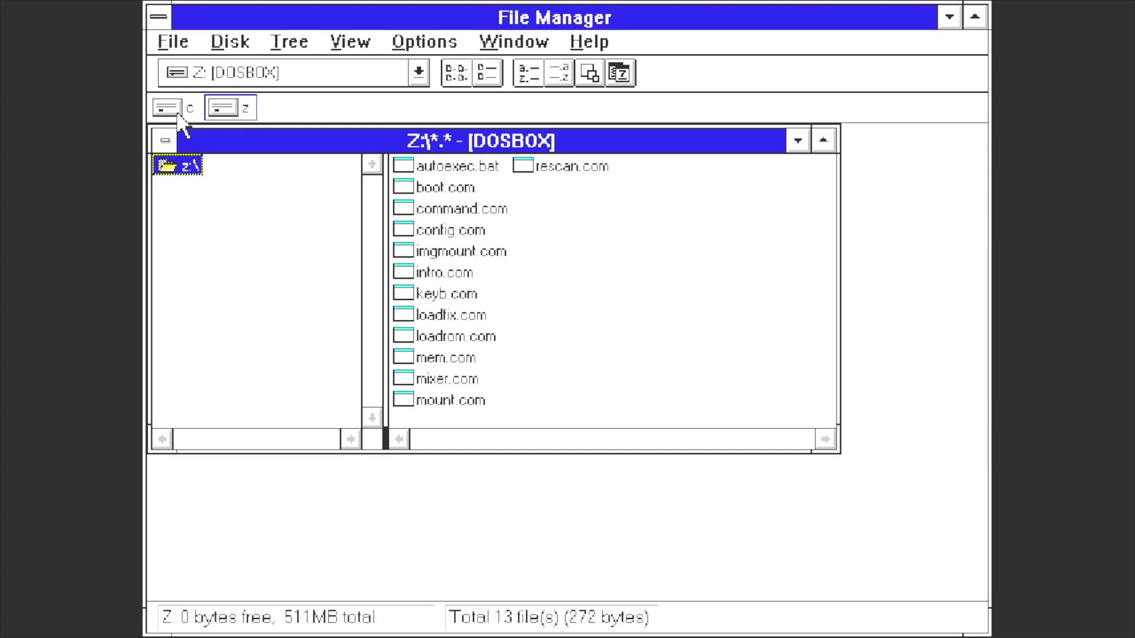
{"action": "left_click", "coordinate": [178, 113]}
{"action": "left_click", "coordinate": [179, 43]}
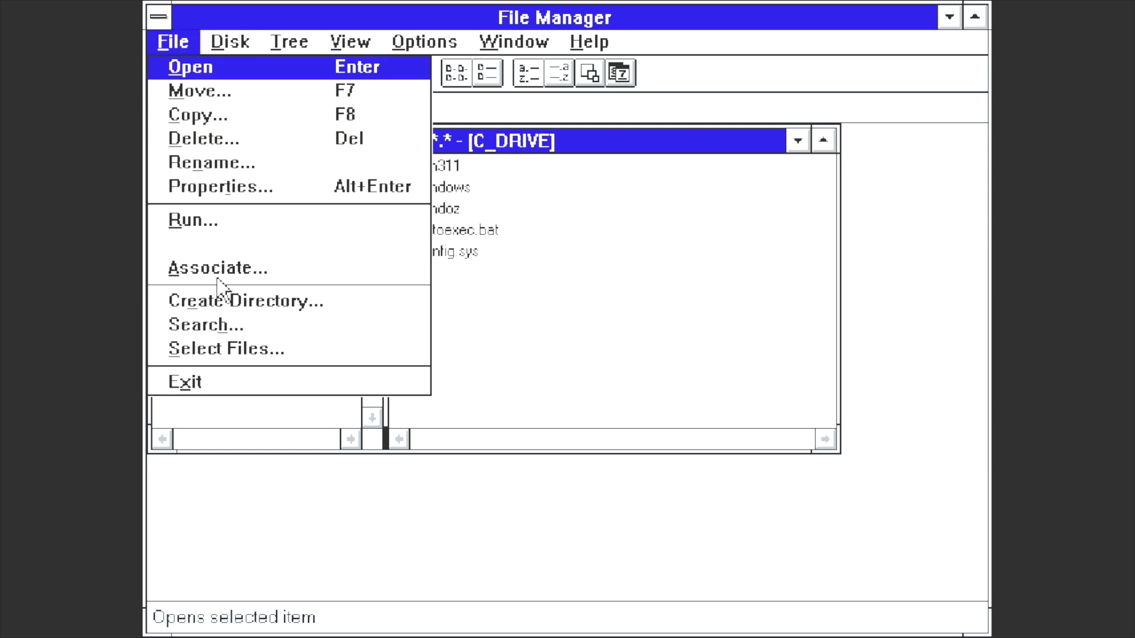
- Quit File Manager, move Accessories above the Games group and start Write
{"action": "left_click", "coordinate": [220, 385]}
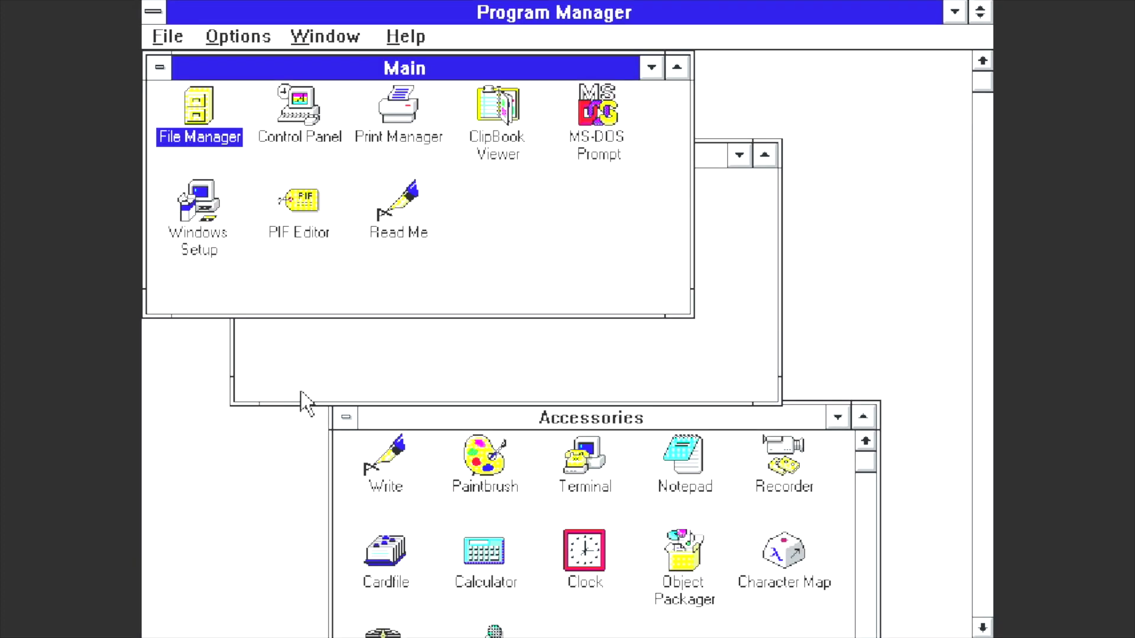
{"action": "left_click", "coordinate": [330, 329]}
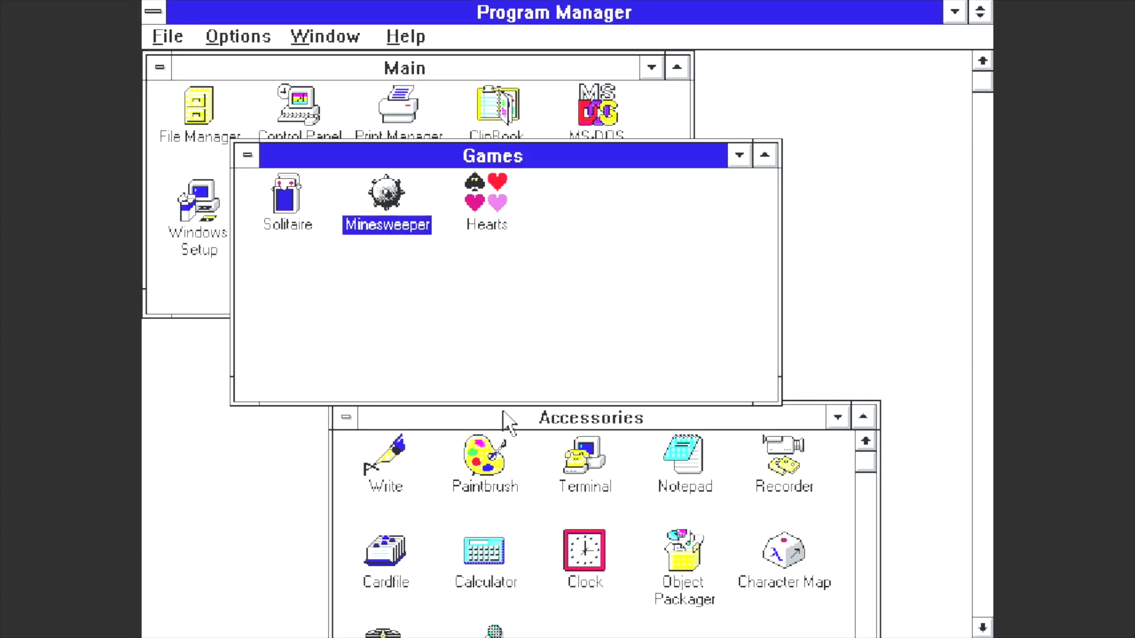
{"action": "left_click_drag", "start_coordinate": [508, 421], "coordinate": [394, 132]}
{"action": "left_click", "coordinate": [283, 188]}
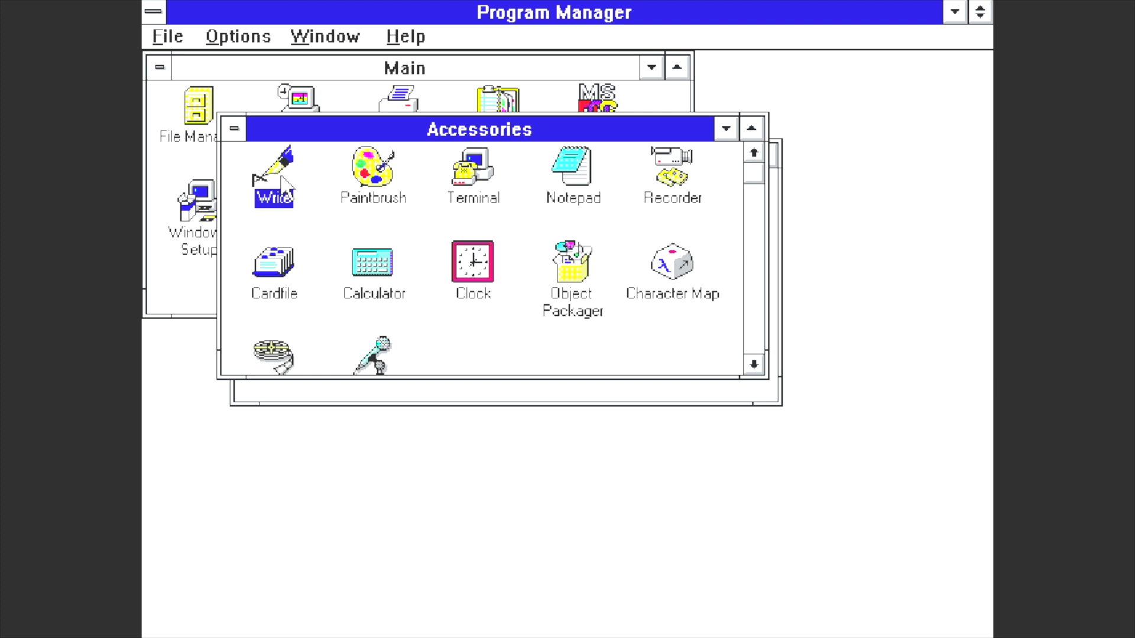
{"action": "double_click", "coordinate": [282, 188]}
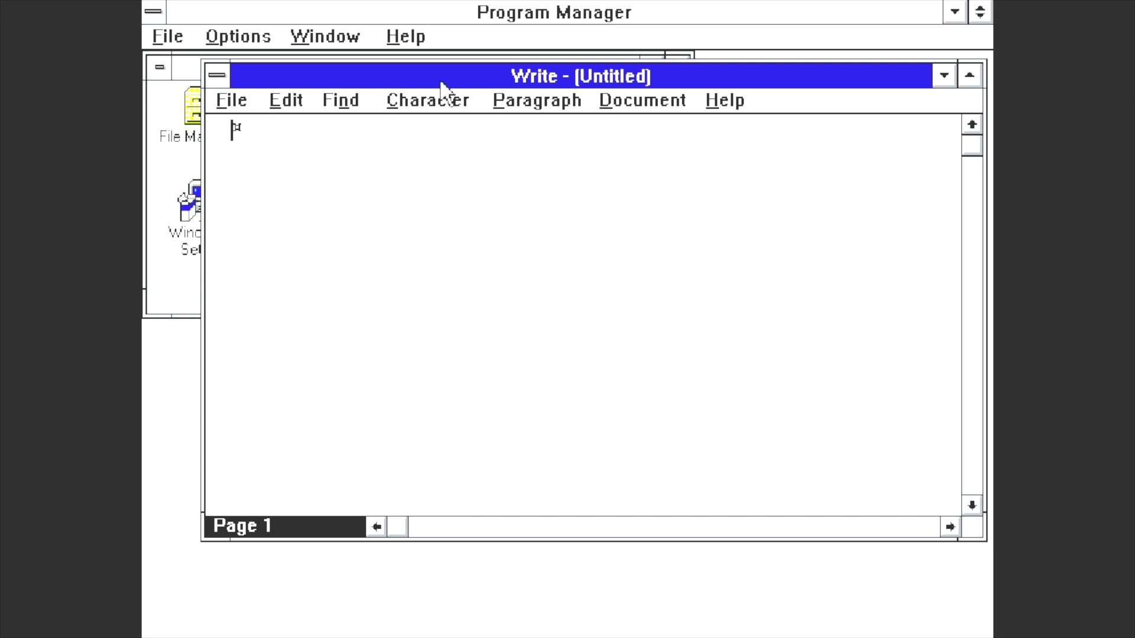
- Set the Write font to Arial at 72 points in the Character Fonts dialog
{"action": "left_click", "coordinate": [449, 102]}
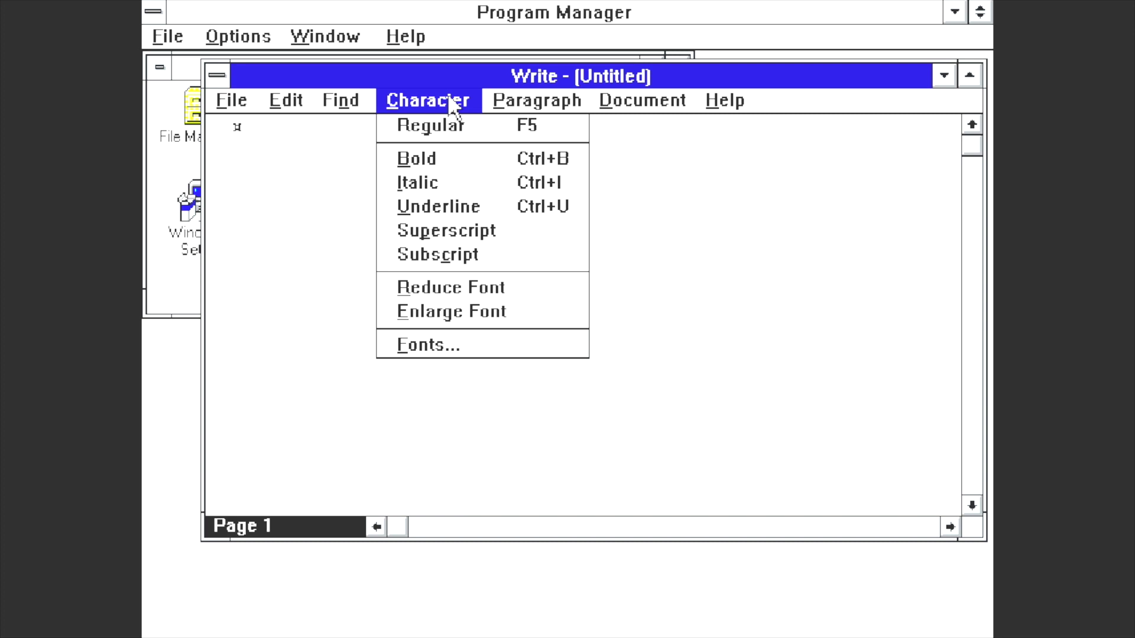
{"action": "left_click", "coordinate": [441, 349]}
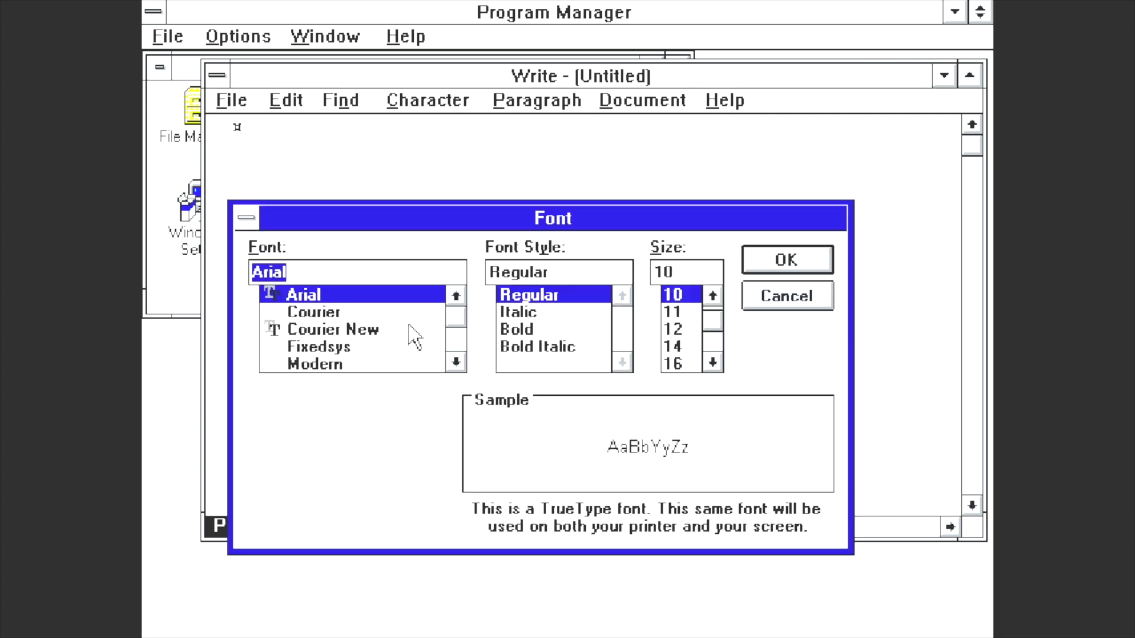
{"action": "left_click", "coordinate": [712, 362]}
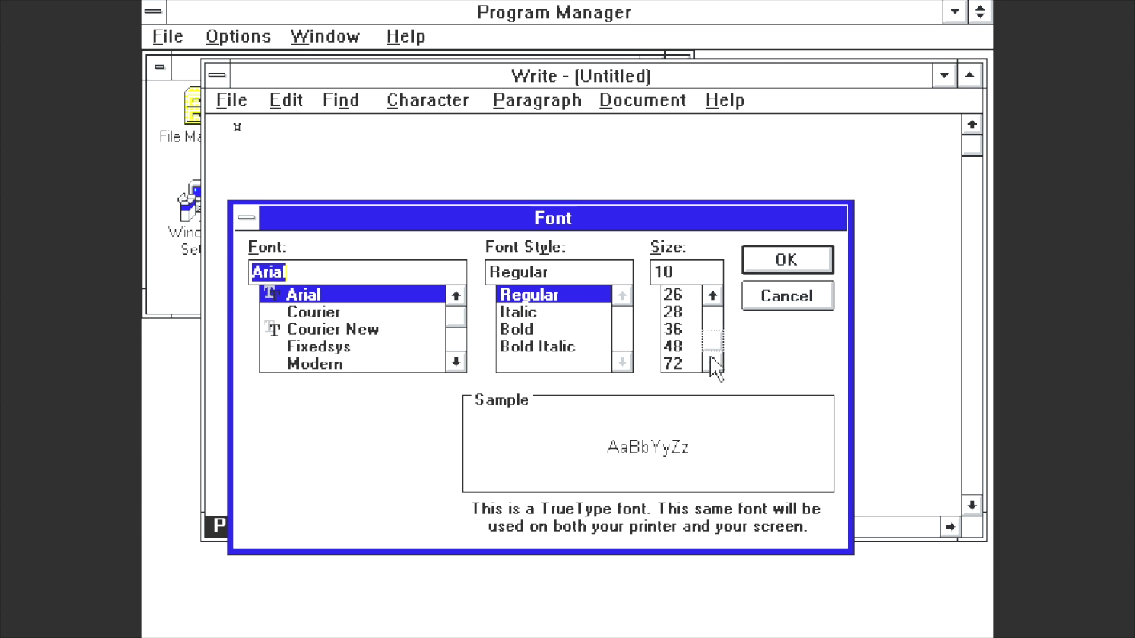
{"action": "left_click", "coordinate": [673, 364]}
{"action": "left_click", "coordinate": [775, 261]}
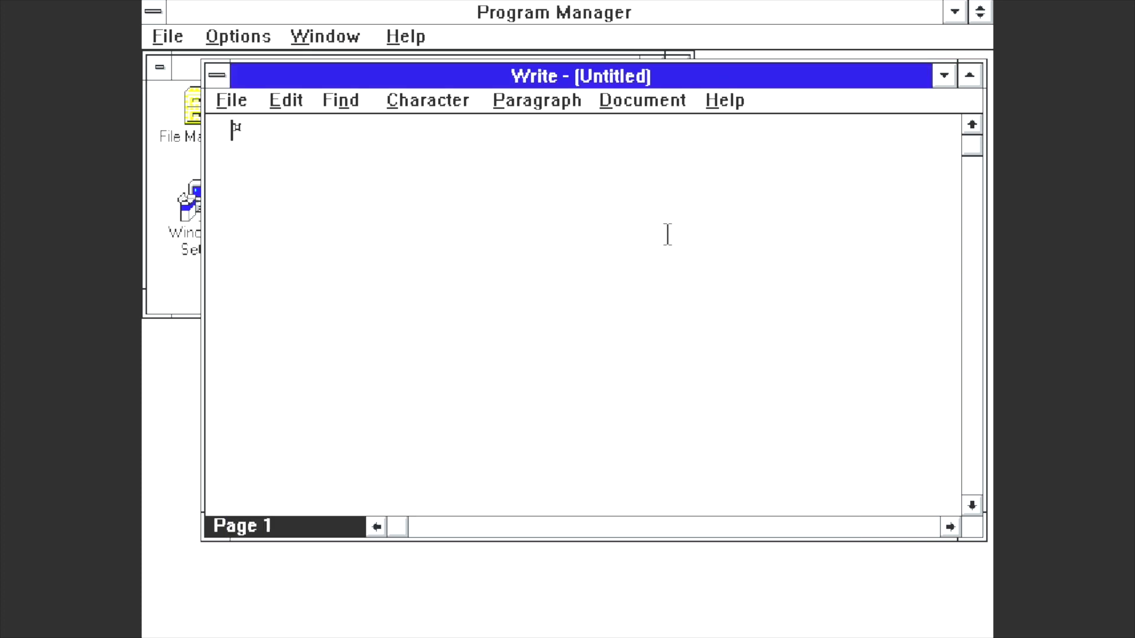
- Type 'Windows3.11' in the maximised Write window, then 'Amiga 500 mini lol' on a new line
{"action": "type", "text": "W"}
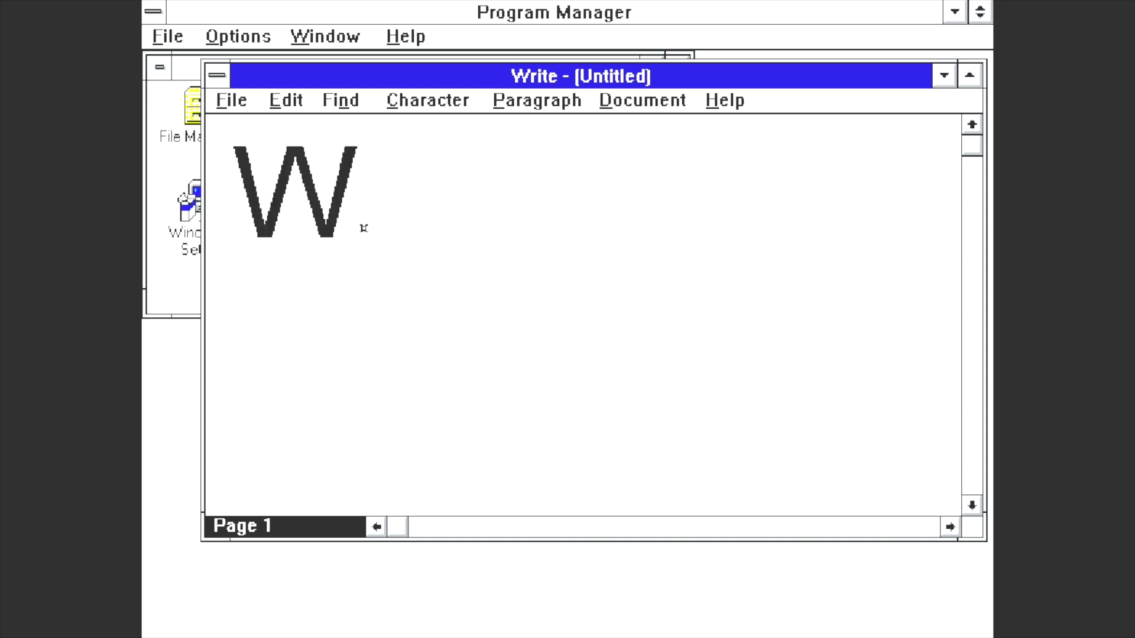
{"action": "type", "text": "indows"}
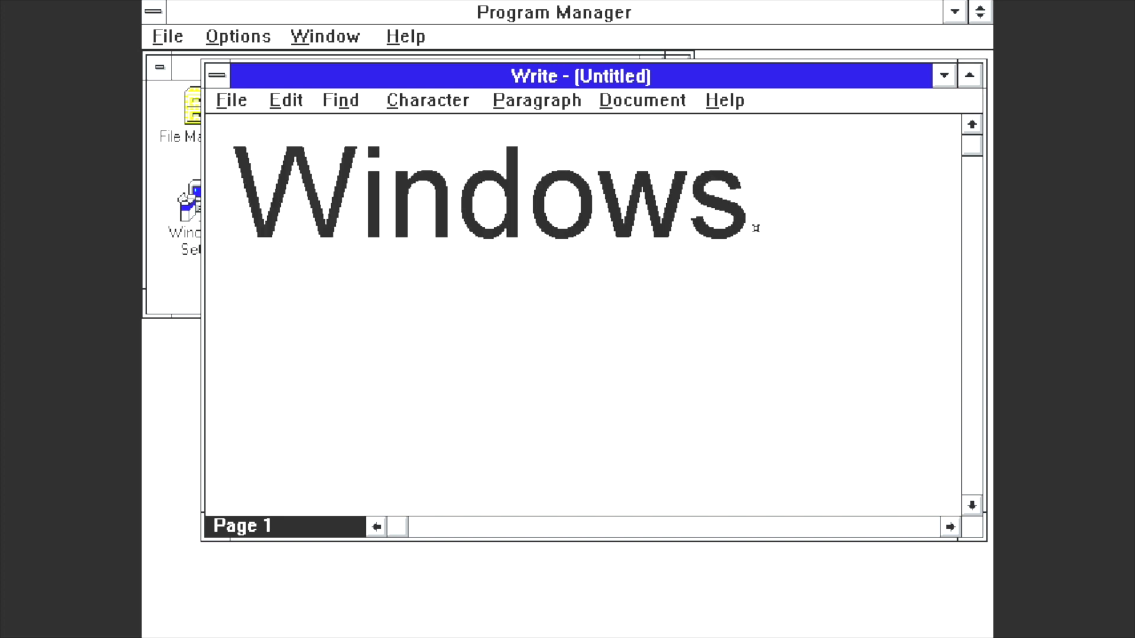
{"action": "type", "text": "3.11"}
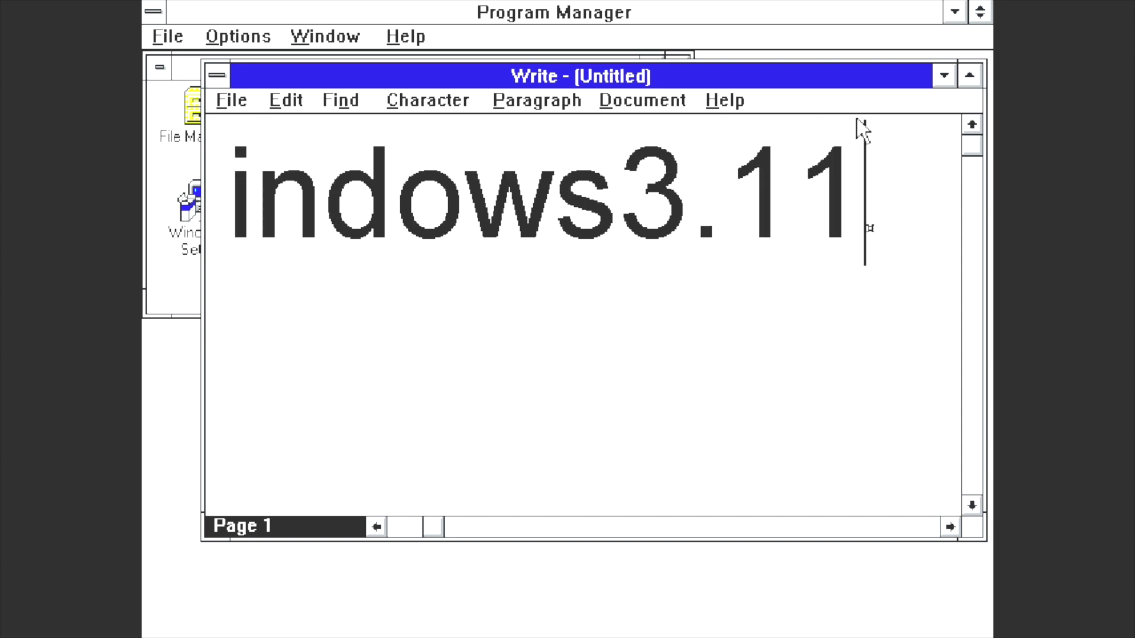
{"action": "left_click", "coordinate": [970, 75]}
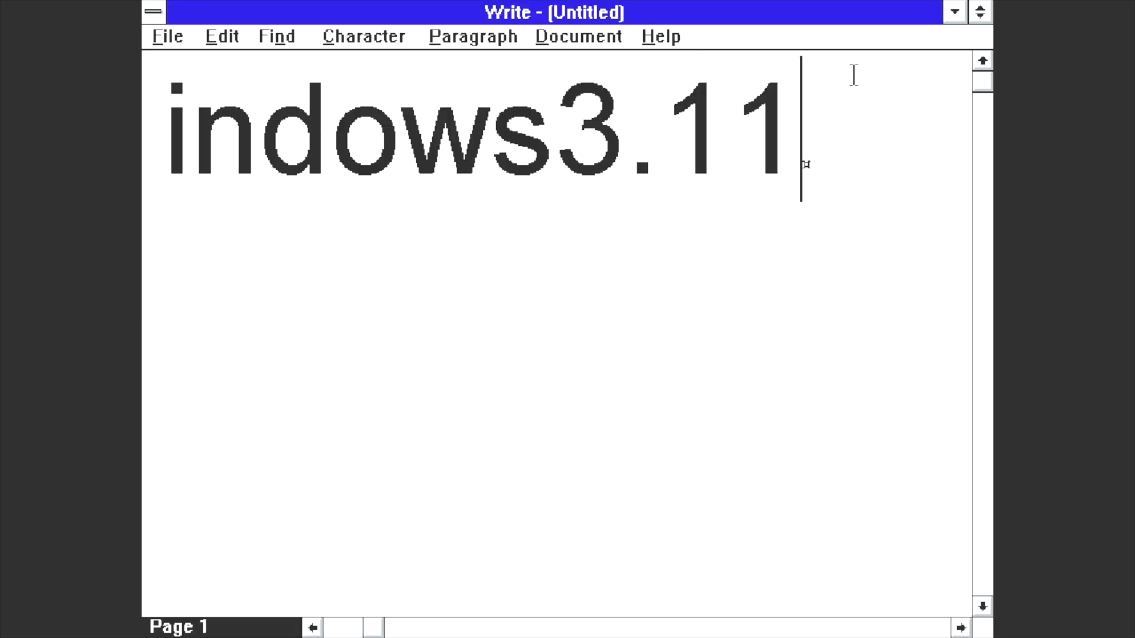
{"action": "key", "text": "Return"}
{"action": "type", "text": "n"}
{"action": "key", "text": "BackSpace"}
{"action": "key", "text": "BackSpace"}
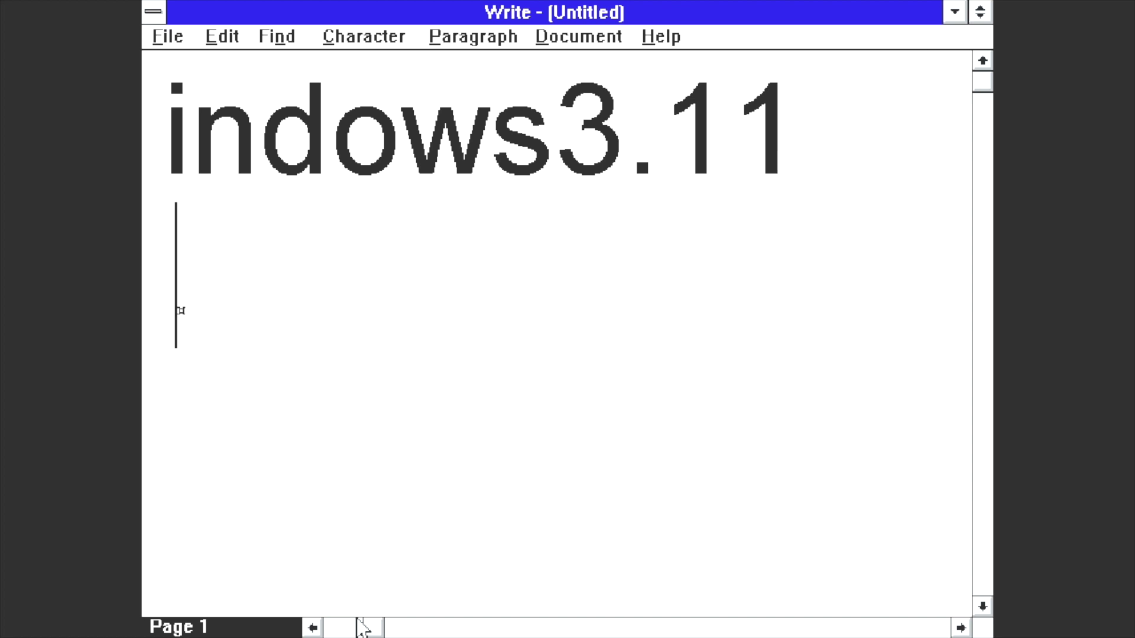
{"action": "left_click", "coordinate": [346, 629]}
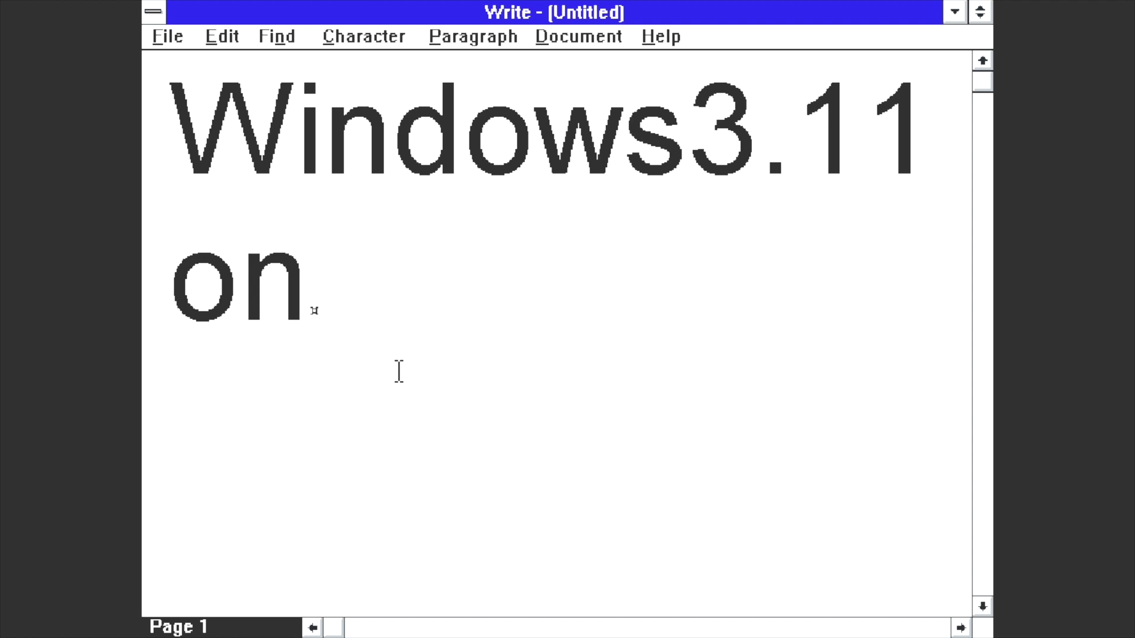
{"action": "type", "text": "Am"}
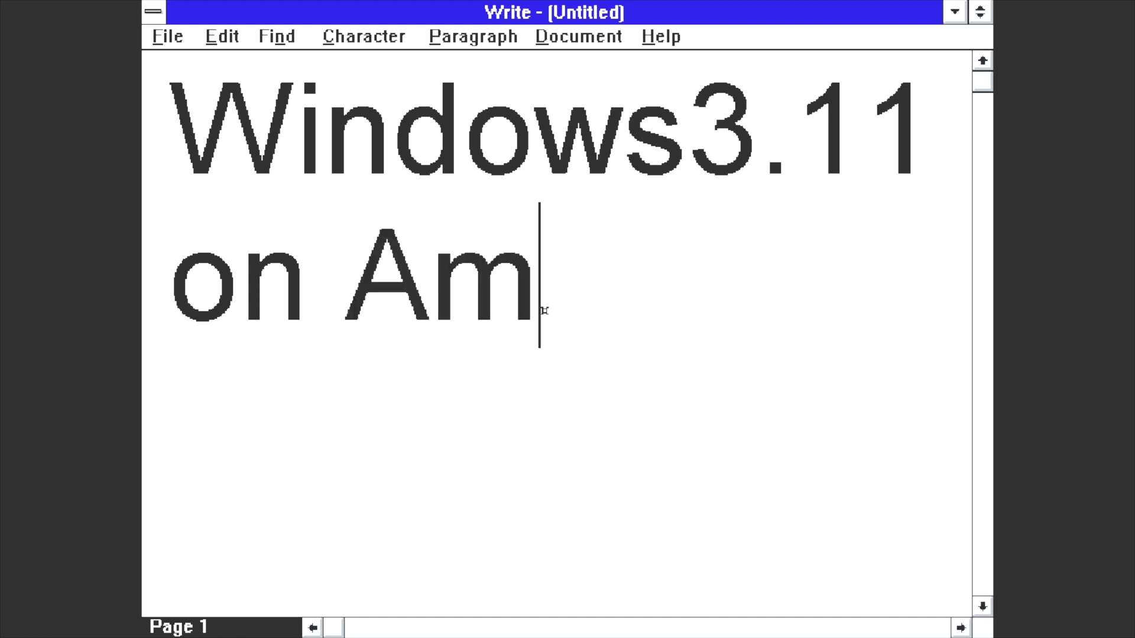
{"action": "type", "text": "iga "}
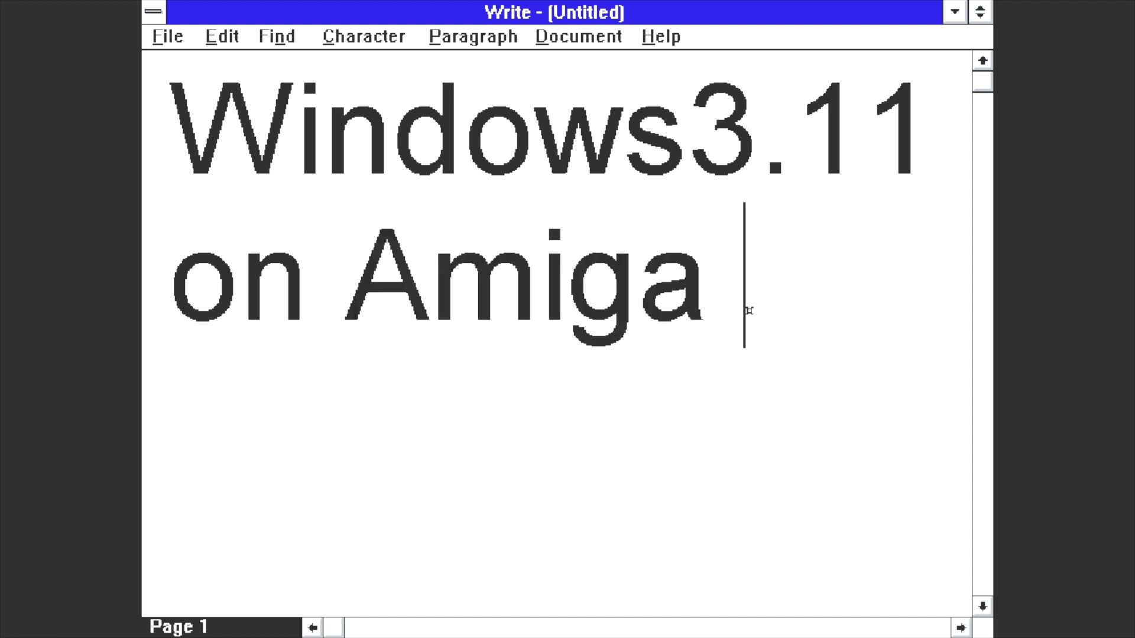
{"action": "type", "text": "500"}
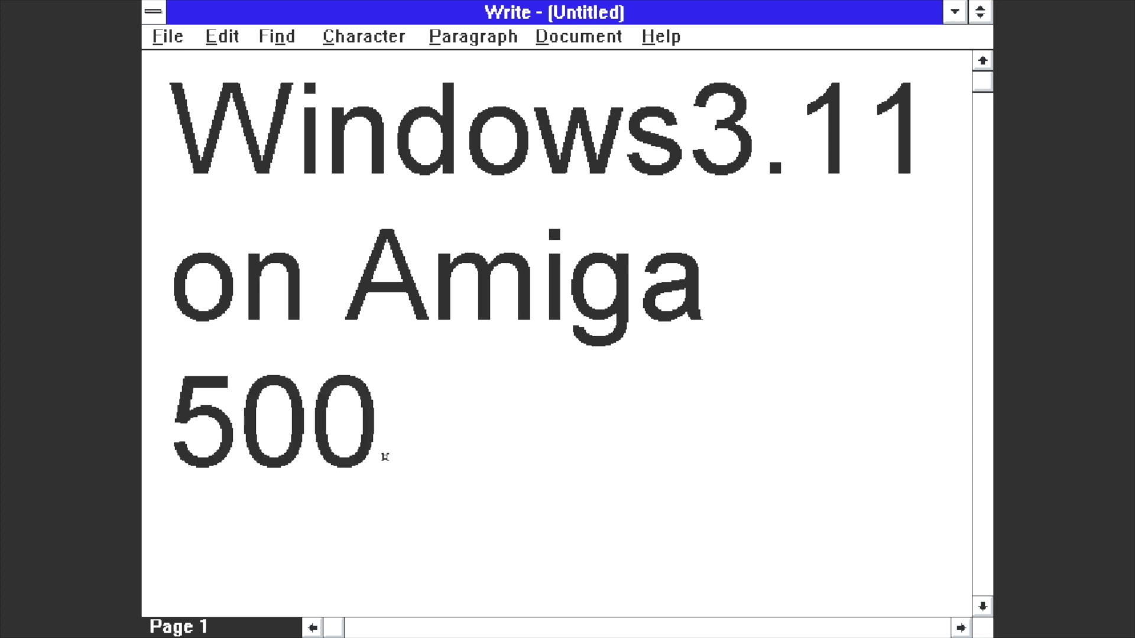
{"action": "type", "text": " min"}
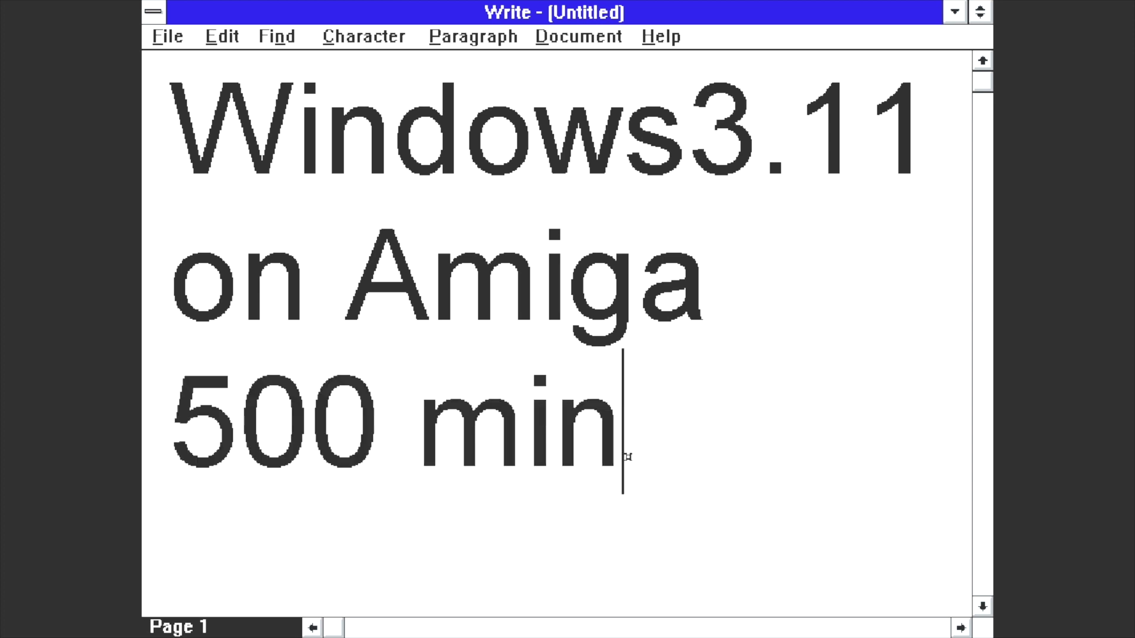
{"action": "type", "text": "i lol"}
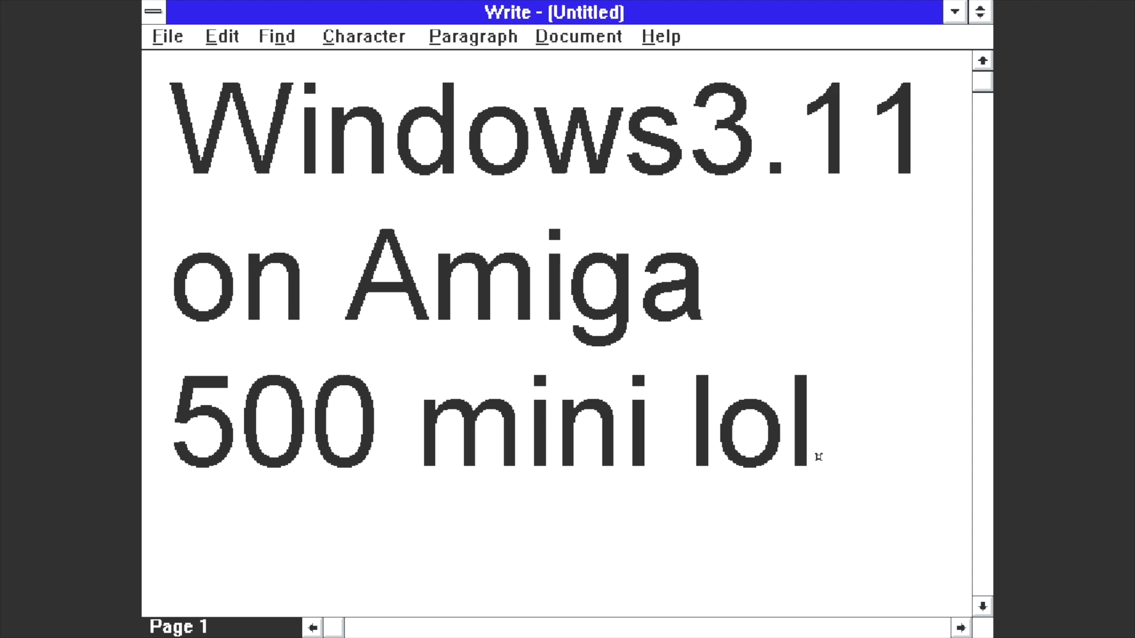
- Save the Write document as TEST.WRI in the root of drive C
{"action": "left_click", "coordinate": [171, 37]}
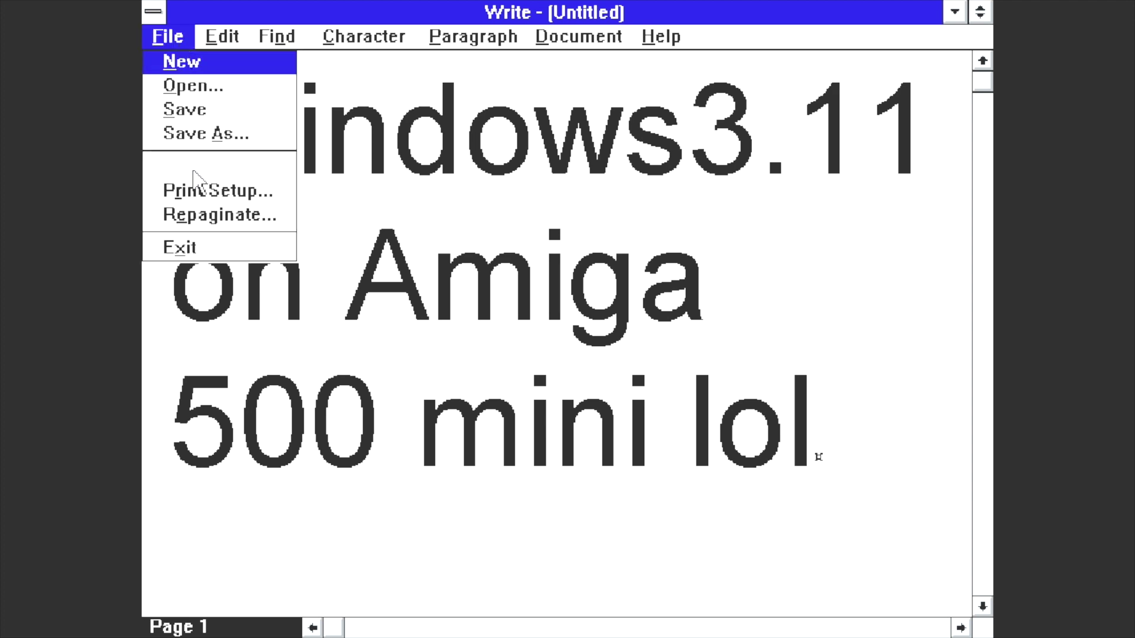
{"action": "key", "text": "Return"}
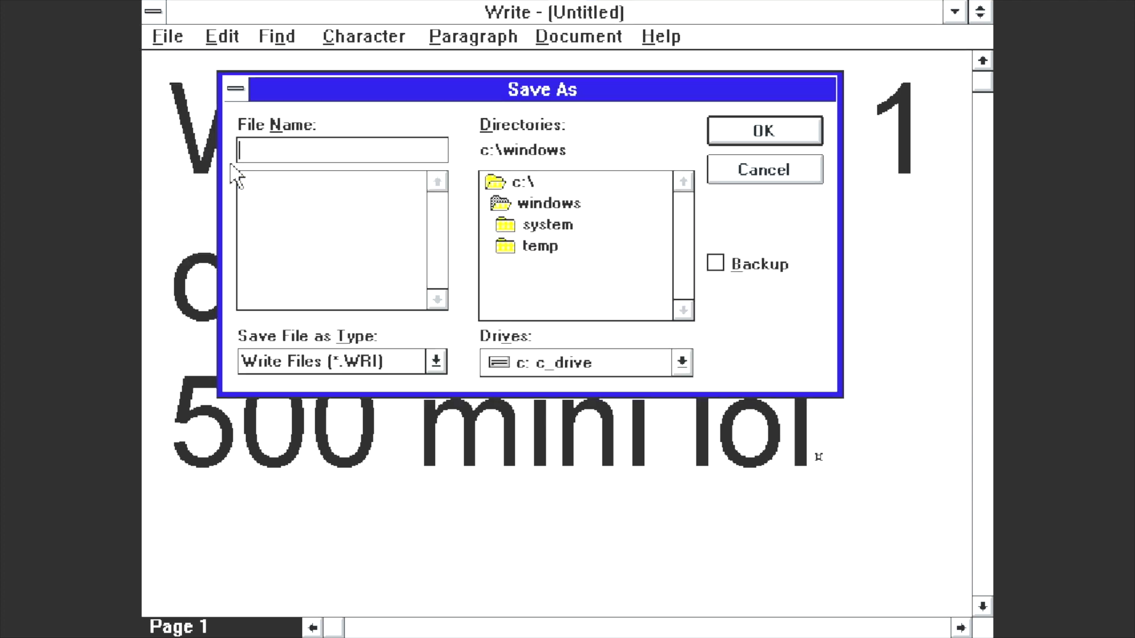
{"action": "double_click", "coordinate": [526, 182]}
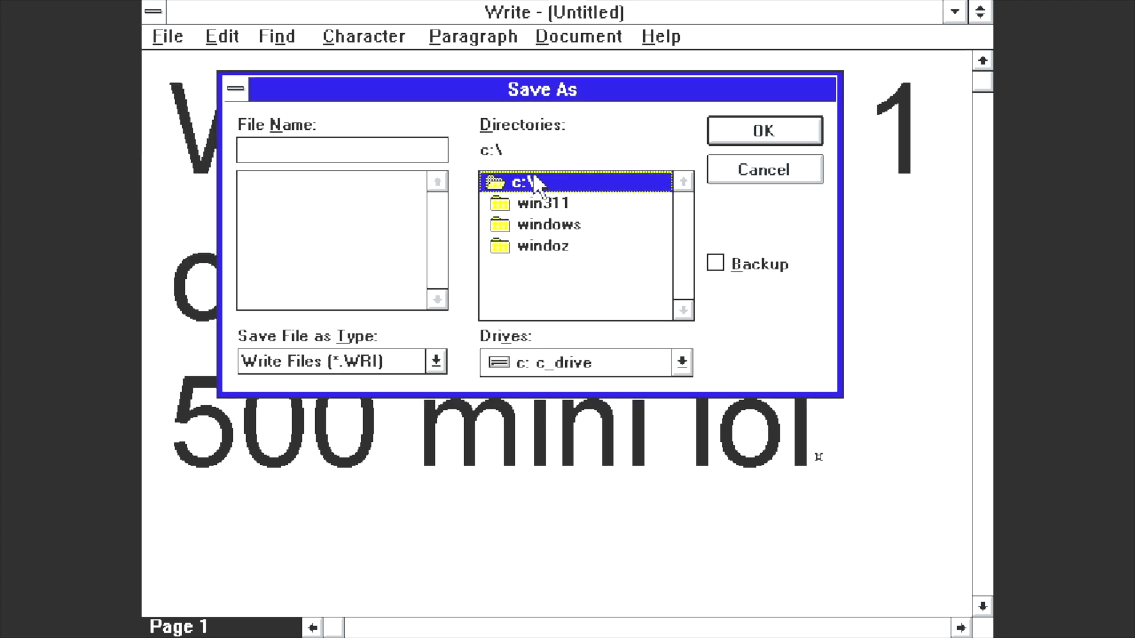
{"action": "left_click", "coordinate": [347, 153]}
{"action": "type", "text": "test"}
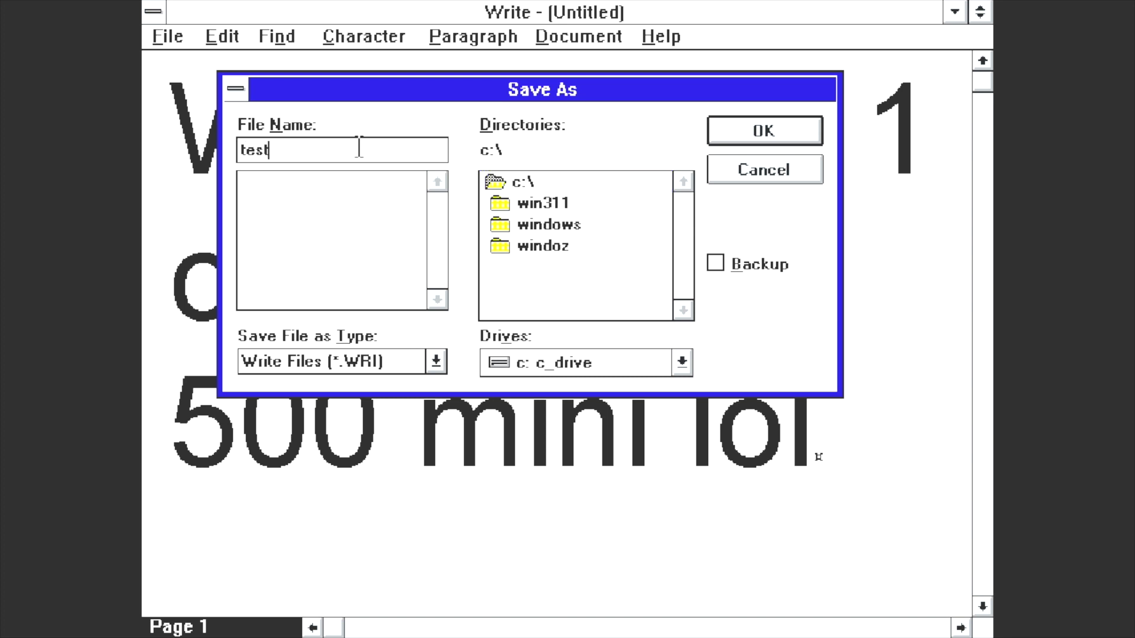
{"action": "key", "text": "Return"}
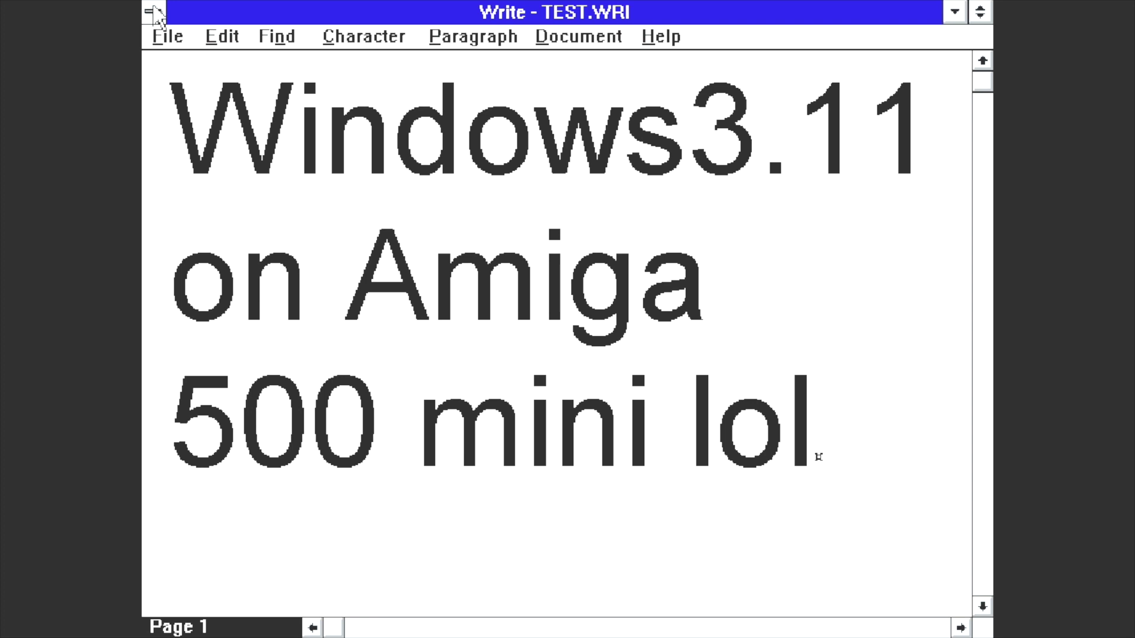
- Exit Write and leave Windows from Program Manager's File menu
{"action": "left_click", "coordinate": [168, 37]}
{"action": "left_click", "coordinate": [185, 259]}
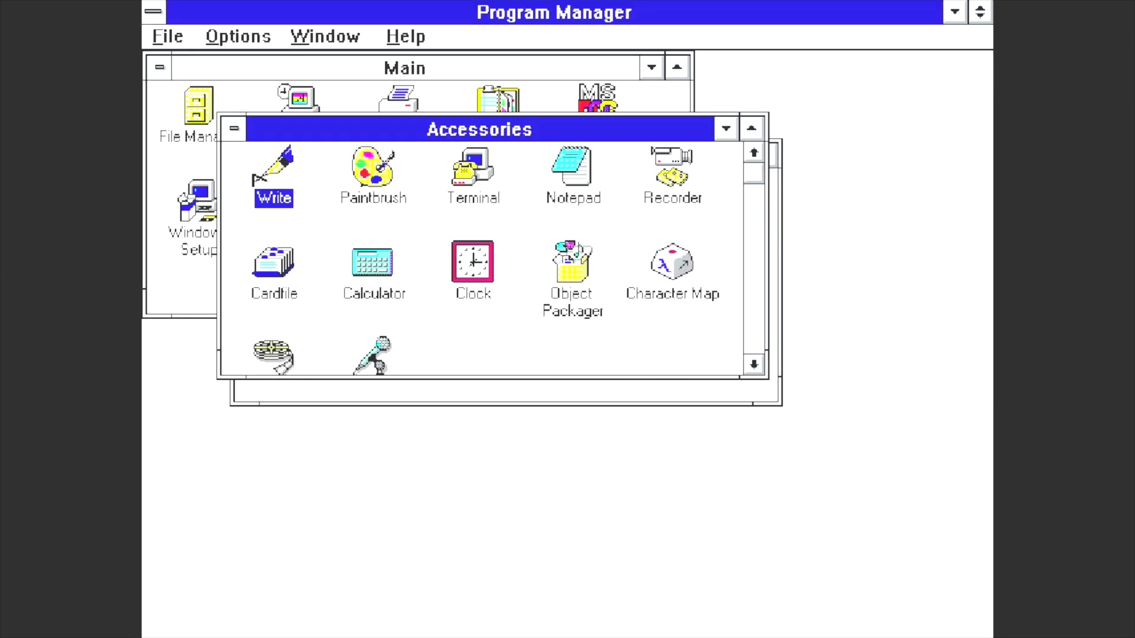
{"action": "left_click", "coordinate": [169, 35]}
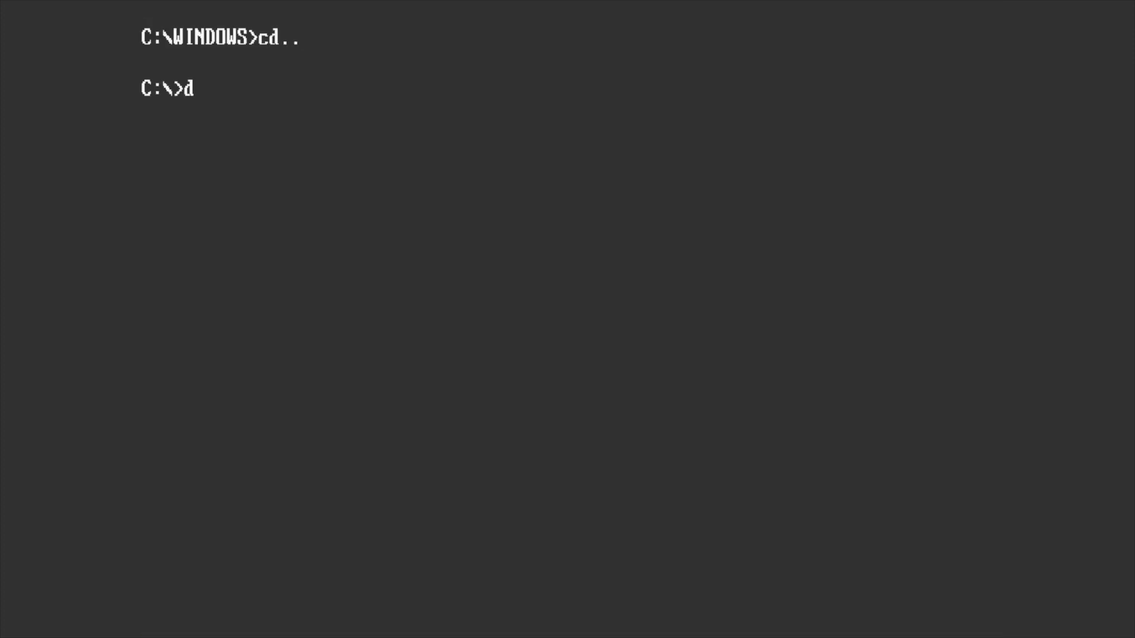
{"action": "key", "text": "Return"}
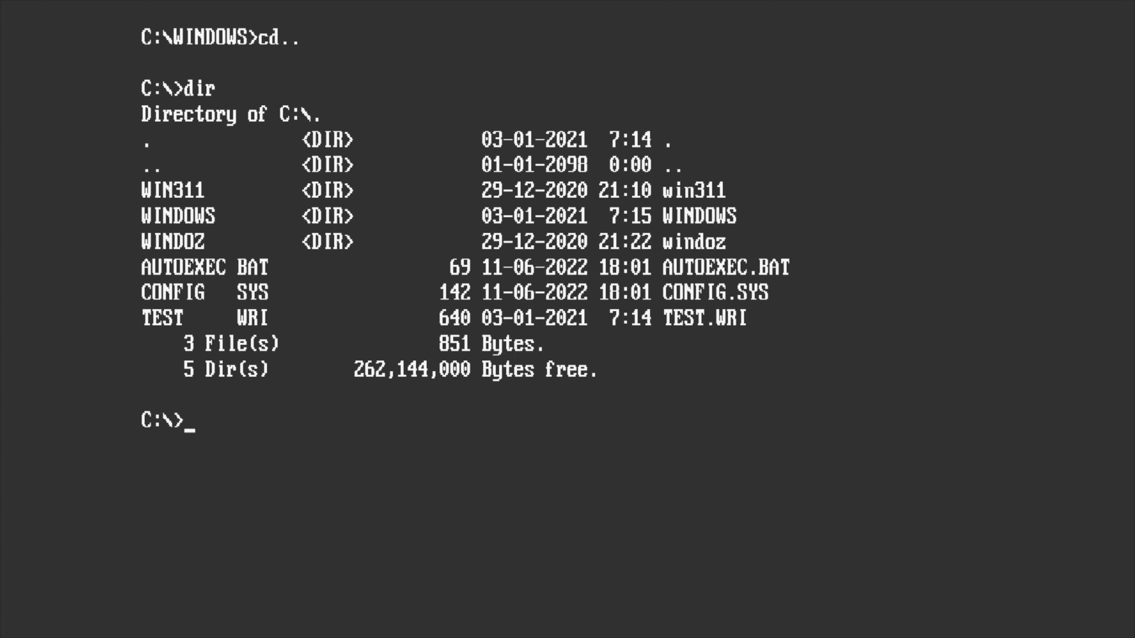
- At C:\, try win (illegal command), then list the root showing TEST.WRI at 640 bytes
{"action": "type", "text": "win"}
{"action": "key", "text": "Return"}
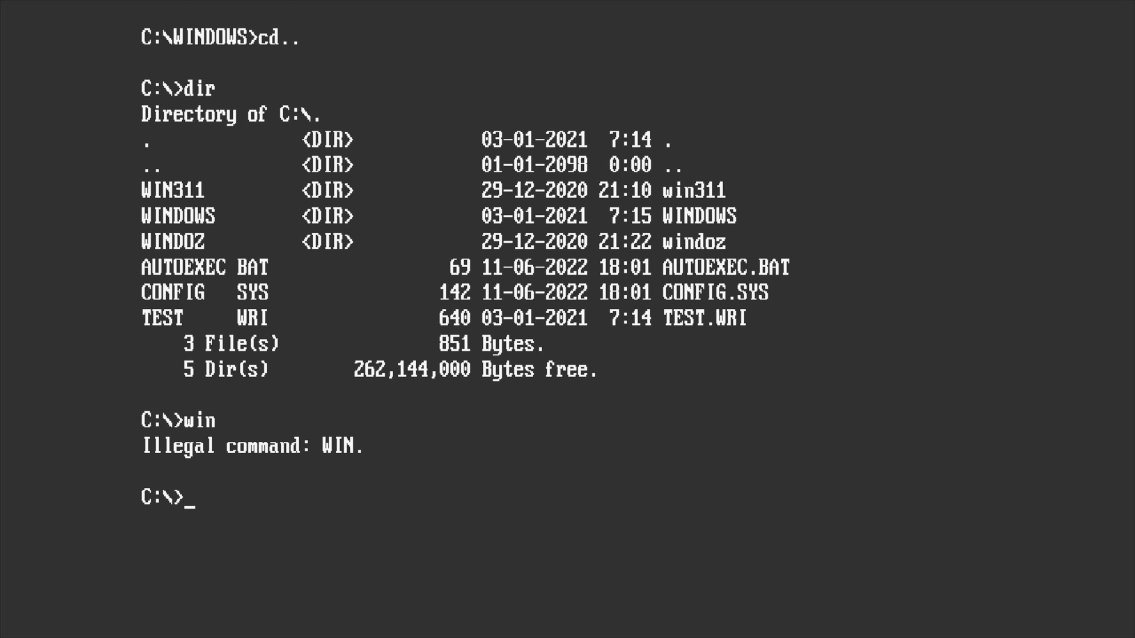
{"action": "type", "text": "dir"}
{"action": "key", "text": "Return"}
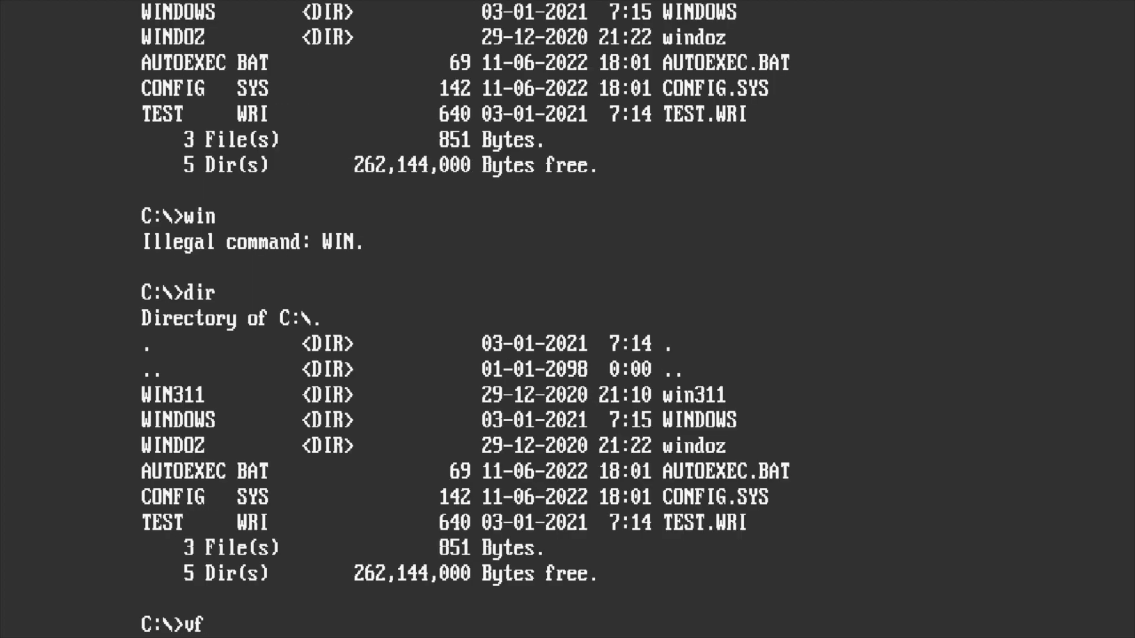
- Change into the WINDOWS folder with cd windows and begin typing dir /w
{"action": "type", "text": "vf"}
{"action": "key", "text": "BackSpace"}
{"action": "key", "text": "BackSpace"}
{"action": "type", "text": "cd windows"}
{"action": "key", "text": "Return"}
{"action": "type", "text": "dir"}
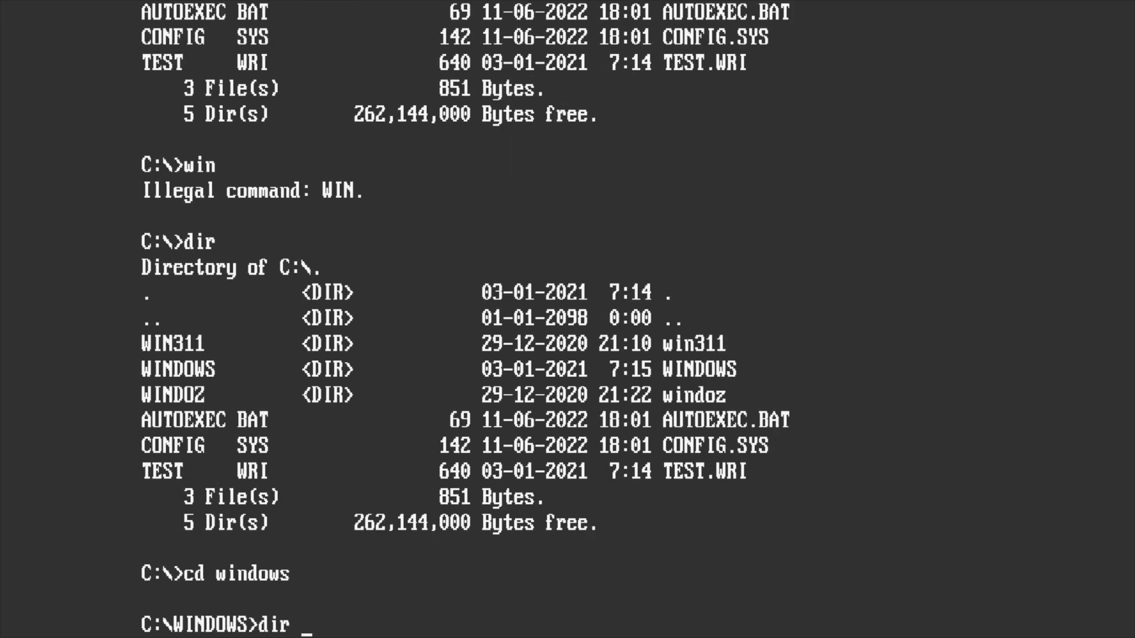